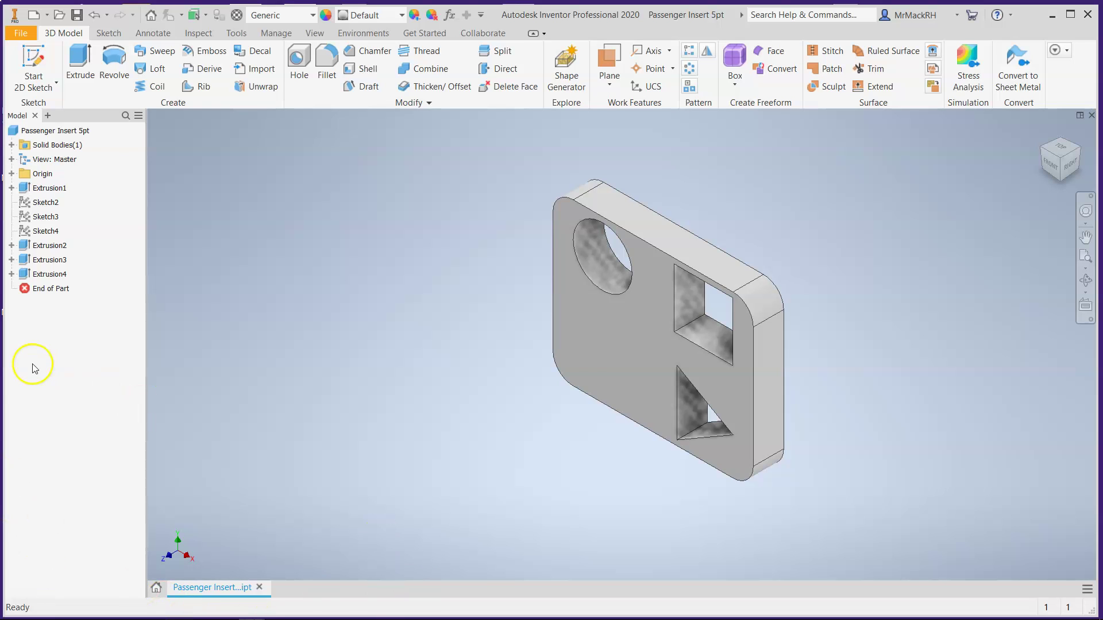
Start a sketch on the plate's front face and draw a five-sided polygon with about 0.28 in sides in the empty lower-left quadrant.
{"action": "right_click", "coordinate": [629, 350]}
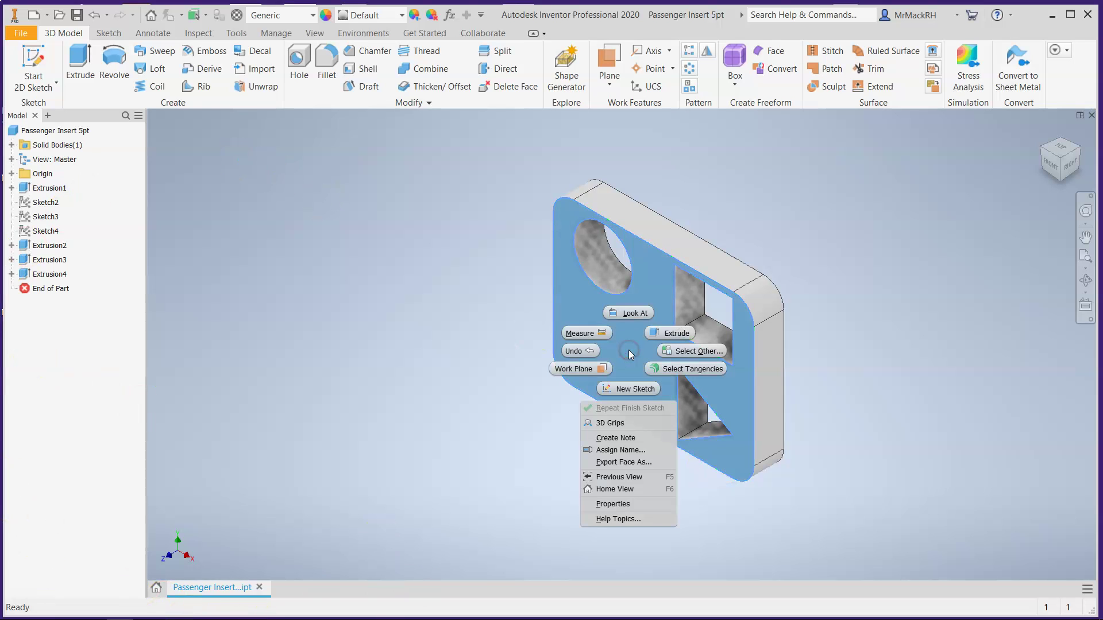
{"action": "left_click", "coordinate": [631, 389]}
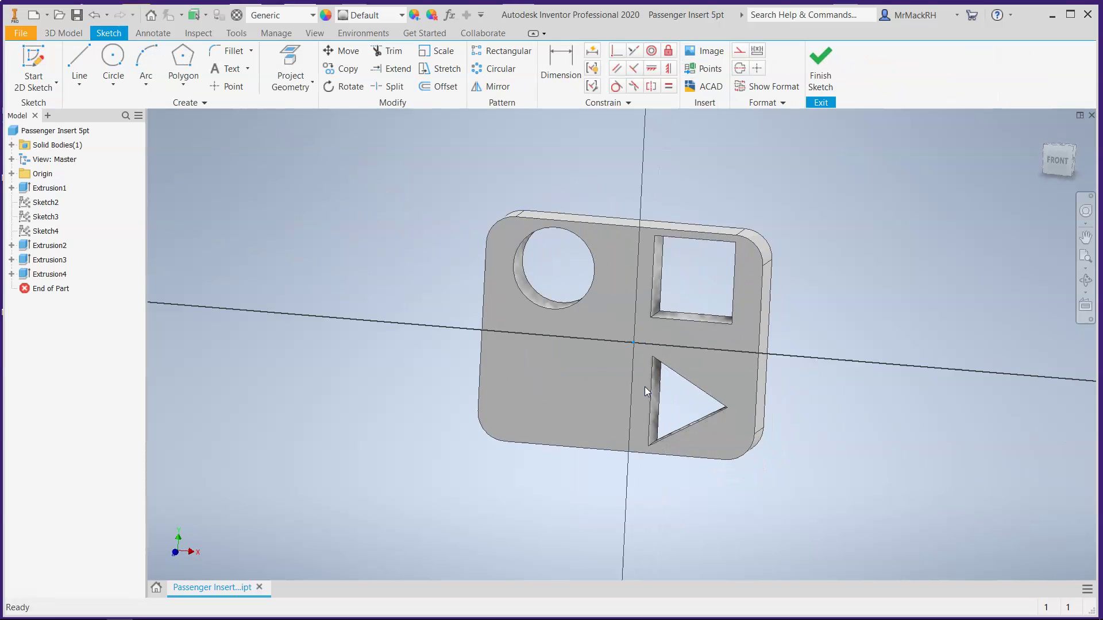
{"action": "scroll", "coordinate": [586, 420], "scroll_direction": "down", "scroll_amount": 4}
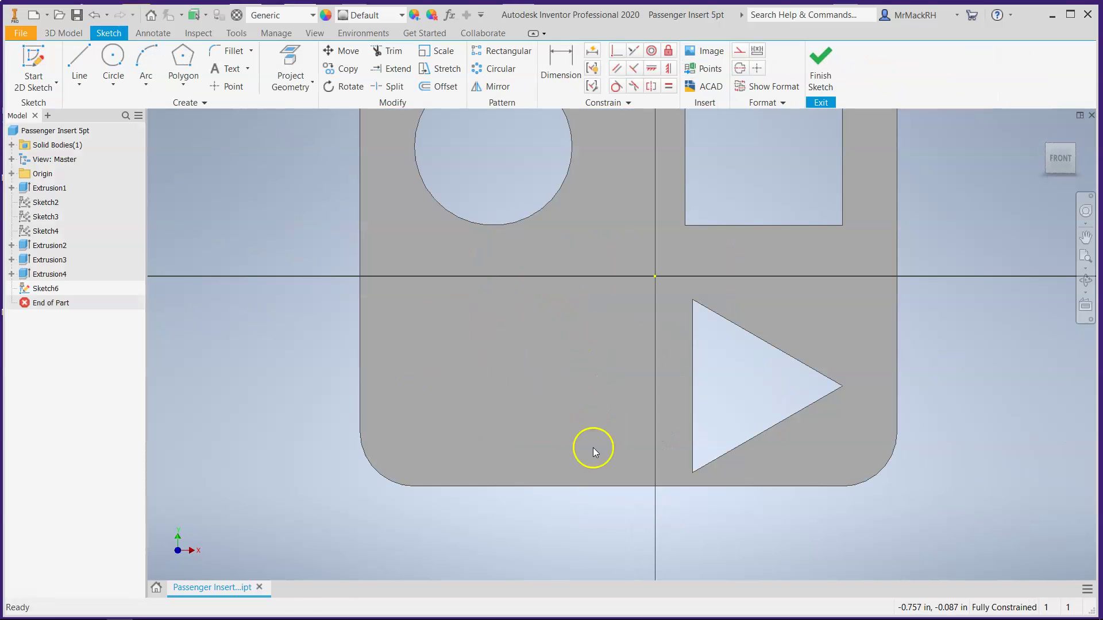
{"action": "left_click", "coordinate": [185, 58]}
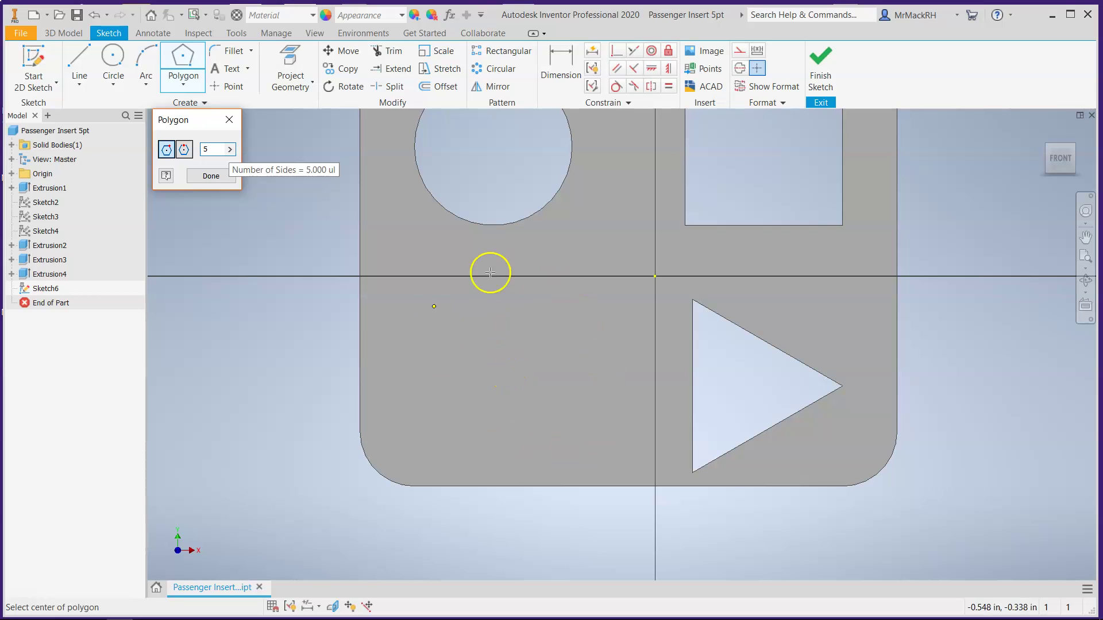
{"action": "left_click", "coordinate": [503, 362]}
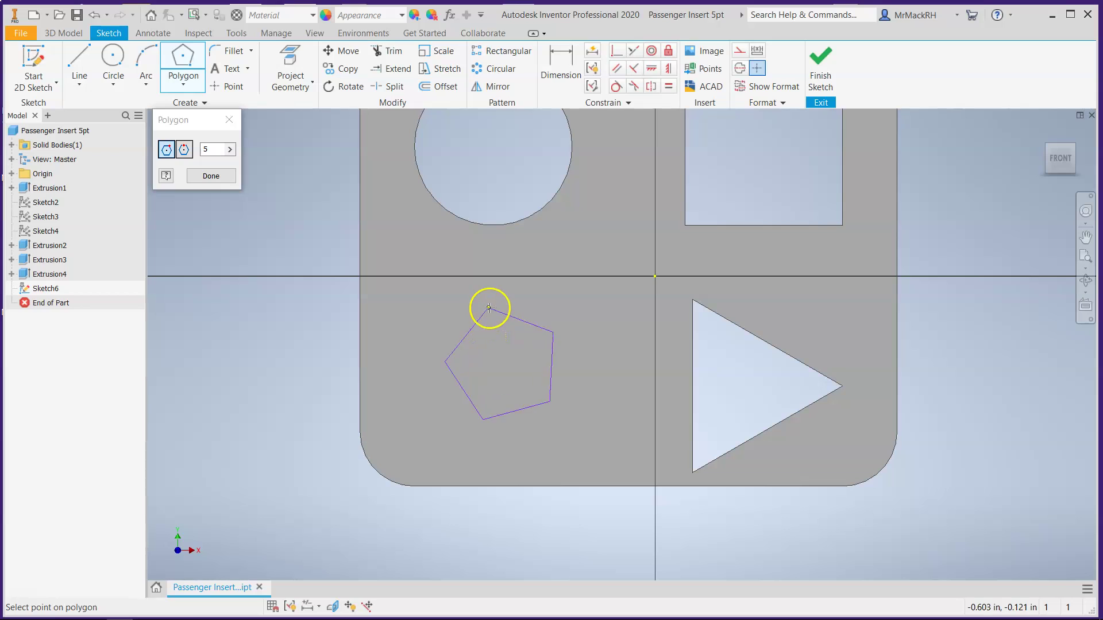
{"action": "left_click", "coordinate": [479, 306]}
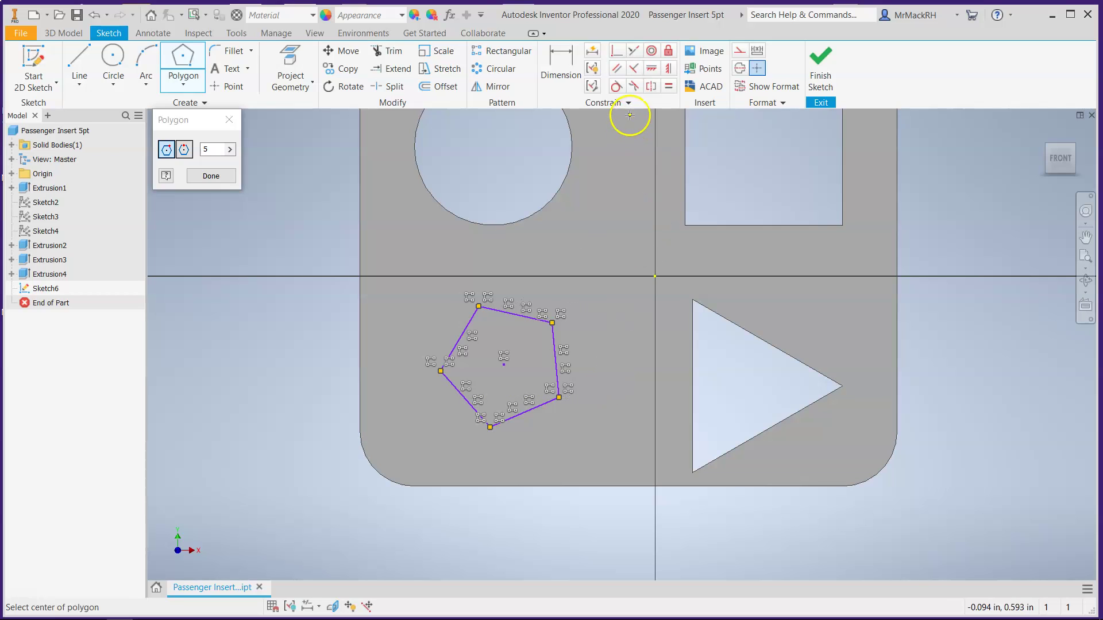
{"action": "key", "text": "Escape"}
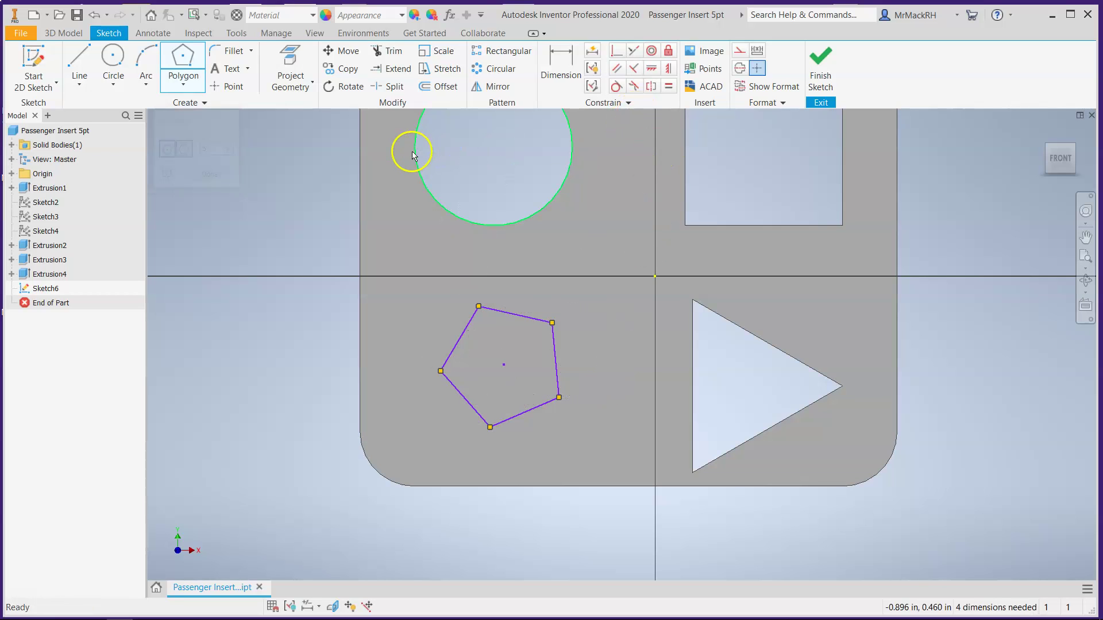
Constrain the pentagon's right edge to vertical and dimension its length at 0.35 in.
{"action": "left_click", "coordinate": [671, 69]}
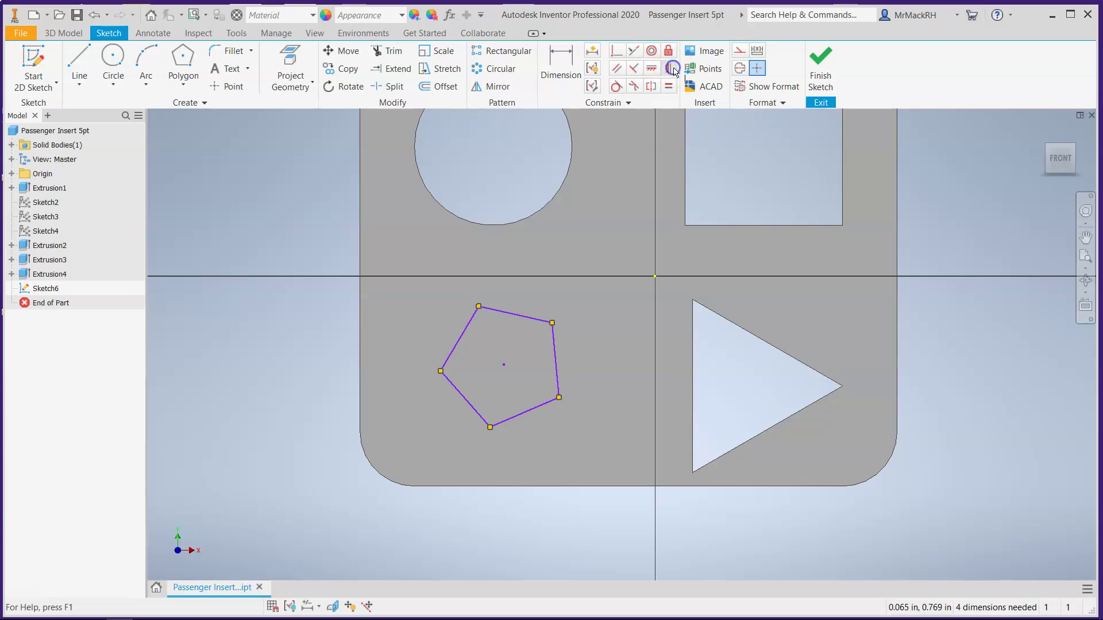
{"action": "left_click", "coordinate": [553, 344]}
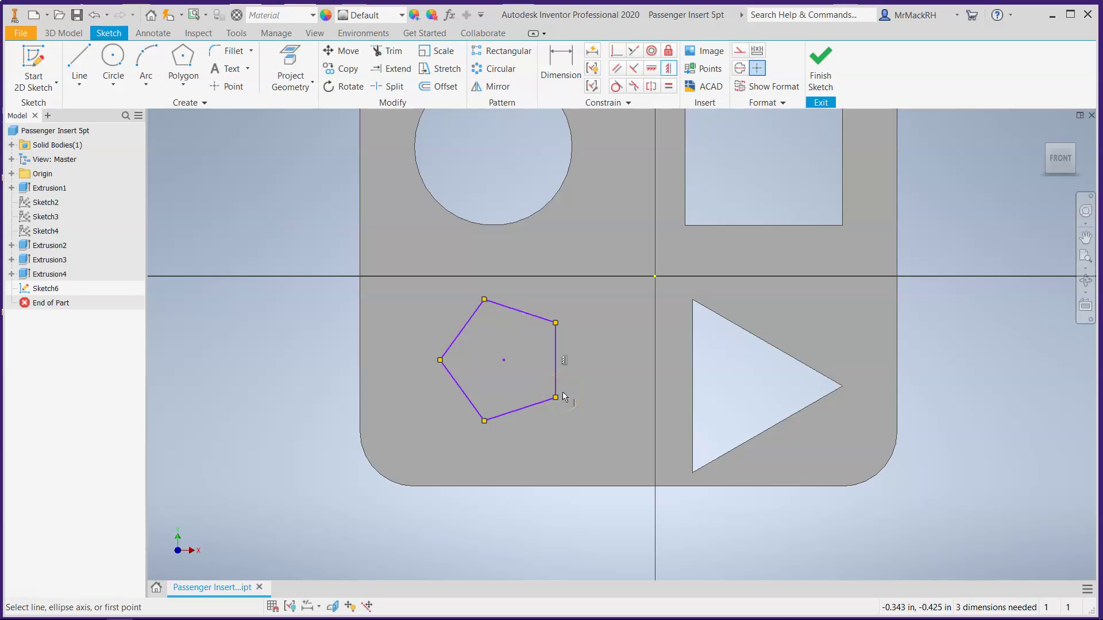
{"action": "left_click", "coordinate": [560, 68]}
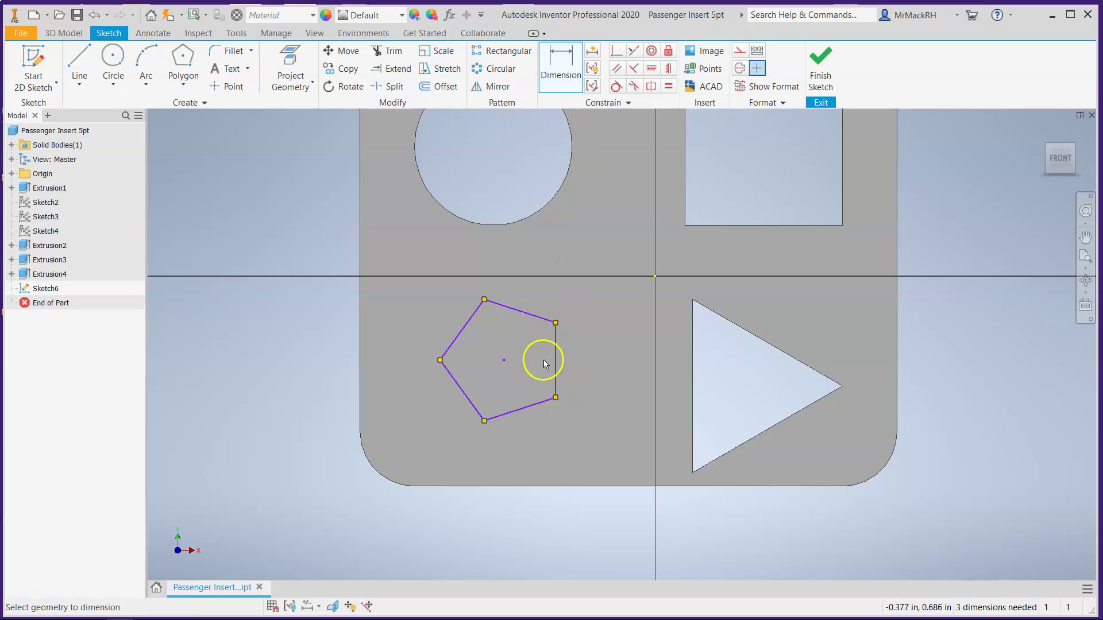
{"action": "left_click", "coordinate": [556, 394]}
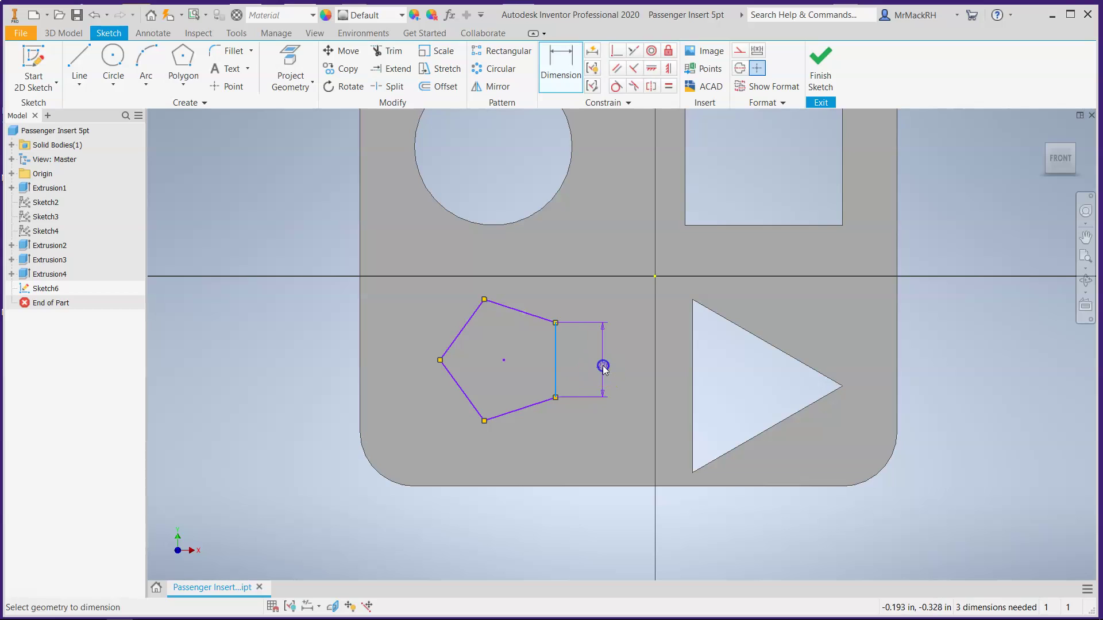
{"action": "left_click", "coordinate": [604, 365]}
{"action": "type", "text": ".35"}
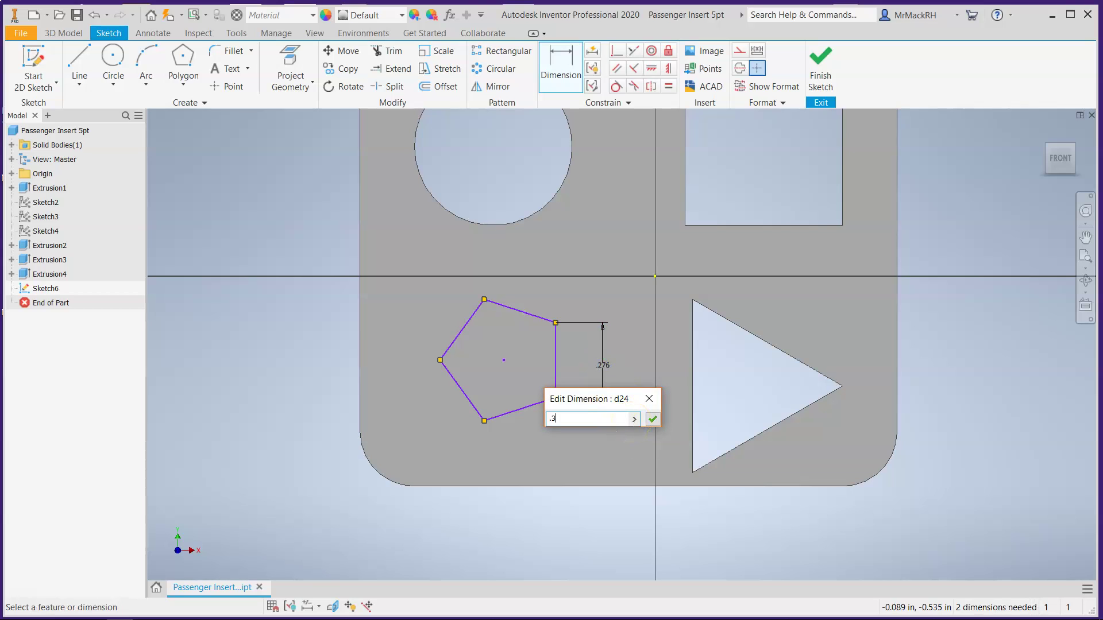
{"action": "key", "text": "Return"}
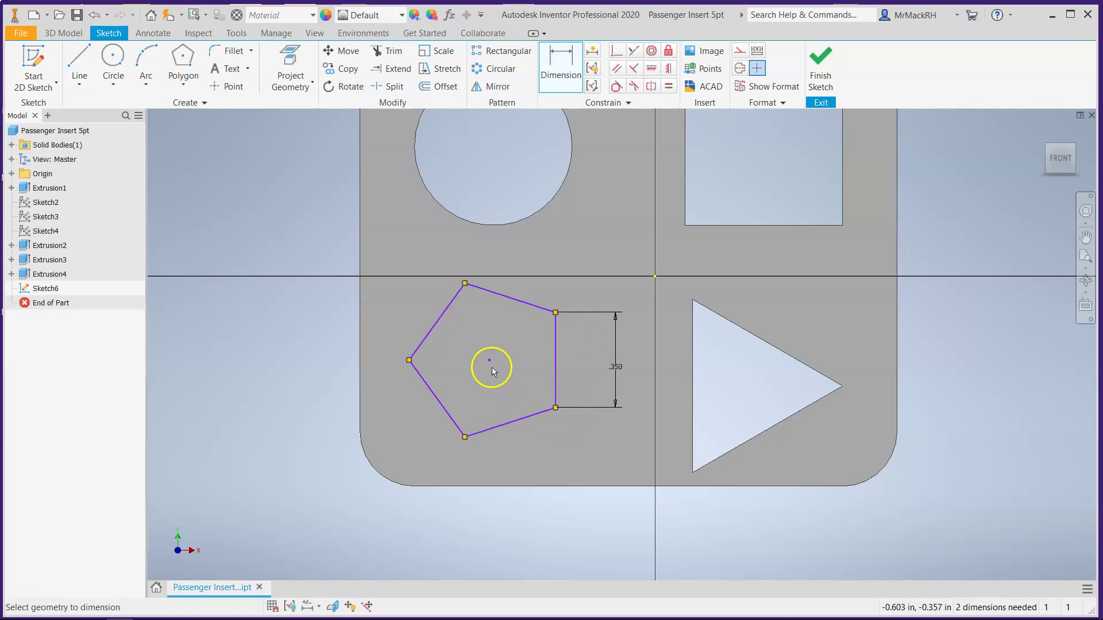
Dimension the pentagon's center 0.5 in from the plate's left edge and 0.4 in from its bottom edge.
{"action": "left_click", "coordinate": [359, 404]}
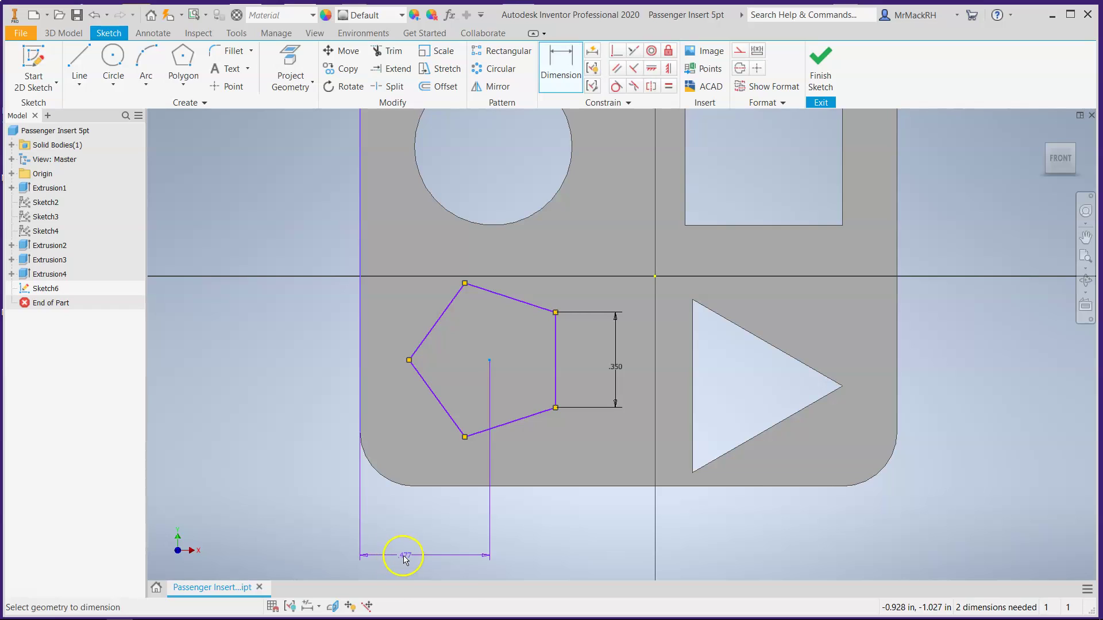
{"action": "left_click", "coordinate": [414, 556]}
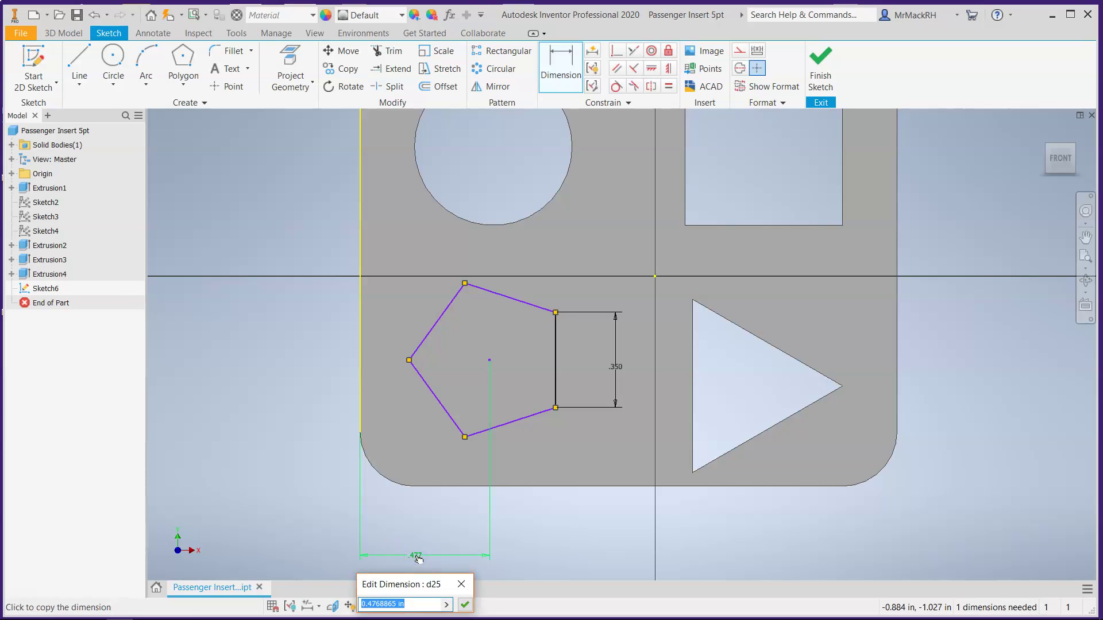
{"action": "key", "text": "Return"}
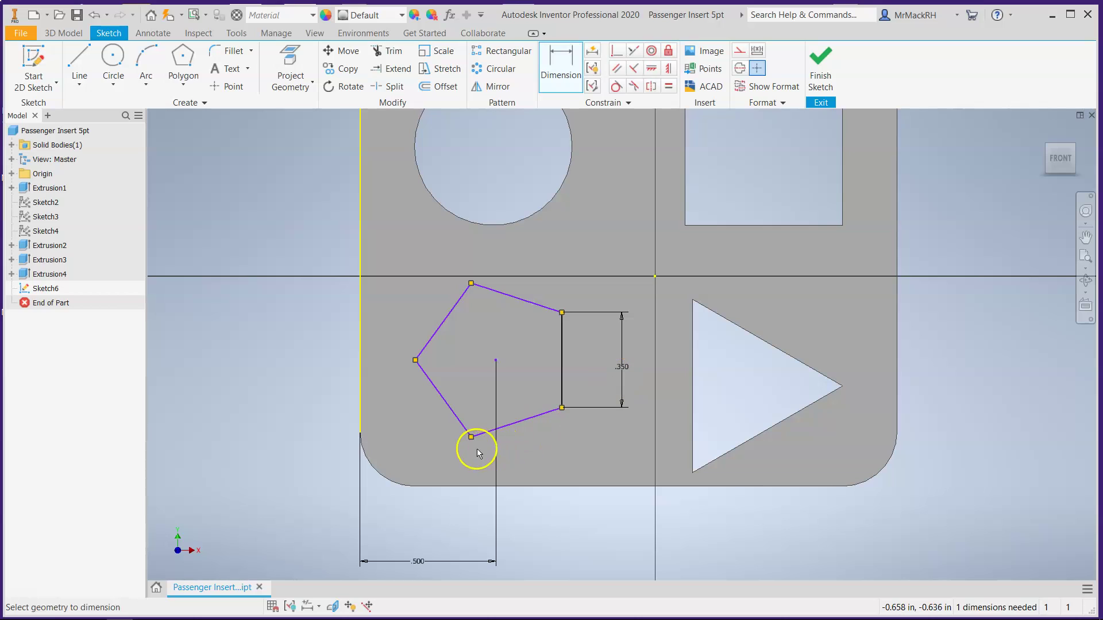
{"action": "left_click", "coordinate": [496, 360]}
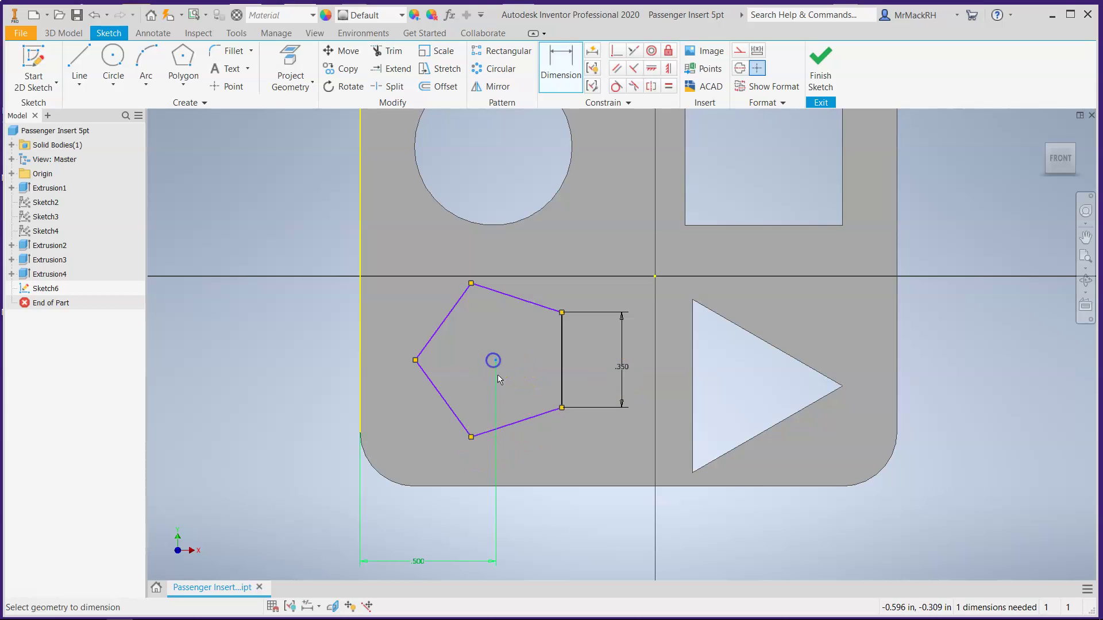
{"action": "left_click", "coordinate": [527, 488]}
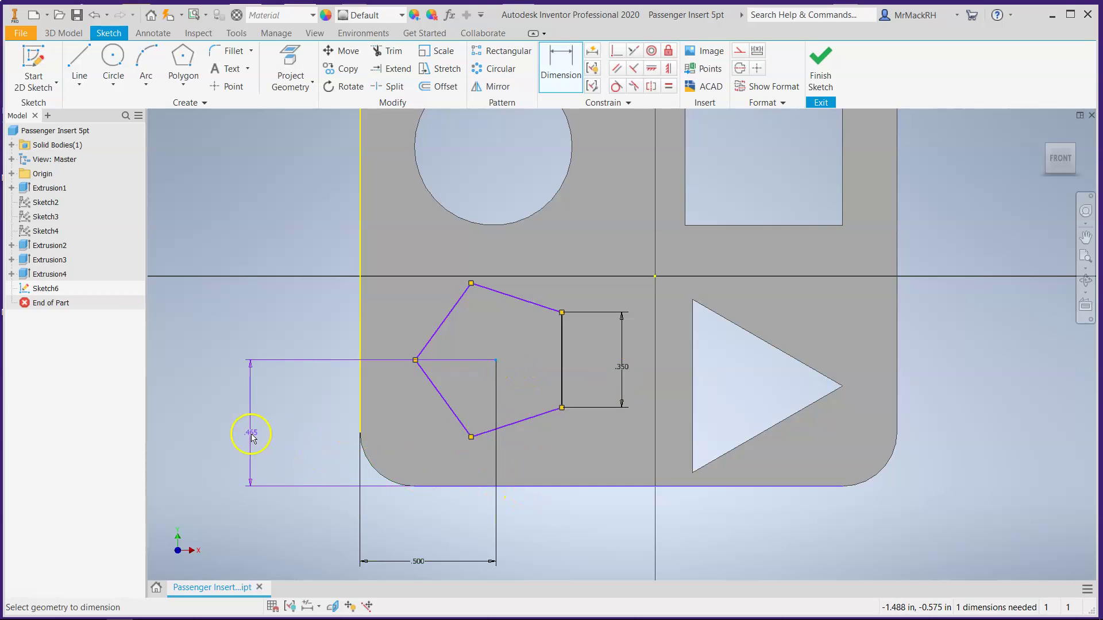
{"action": "left_click", "coordinate": [252, 431]}
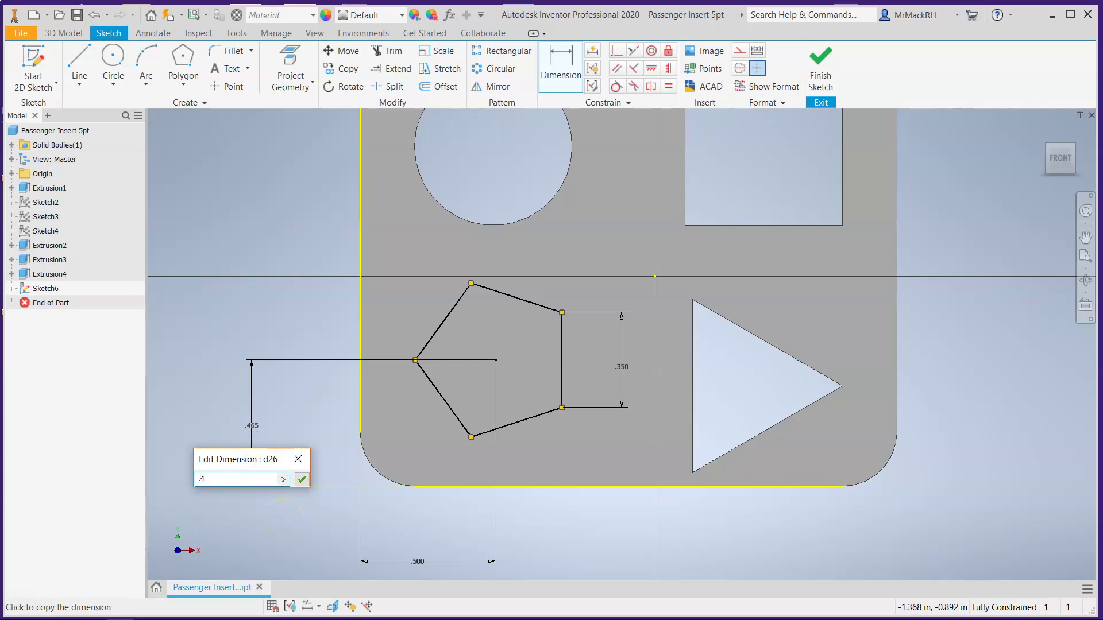
{"action": "key", "text": "Return"}
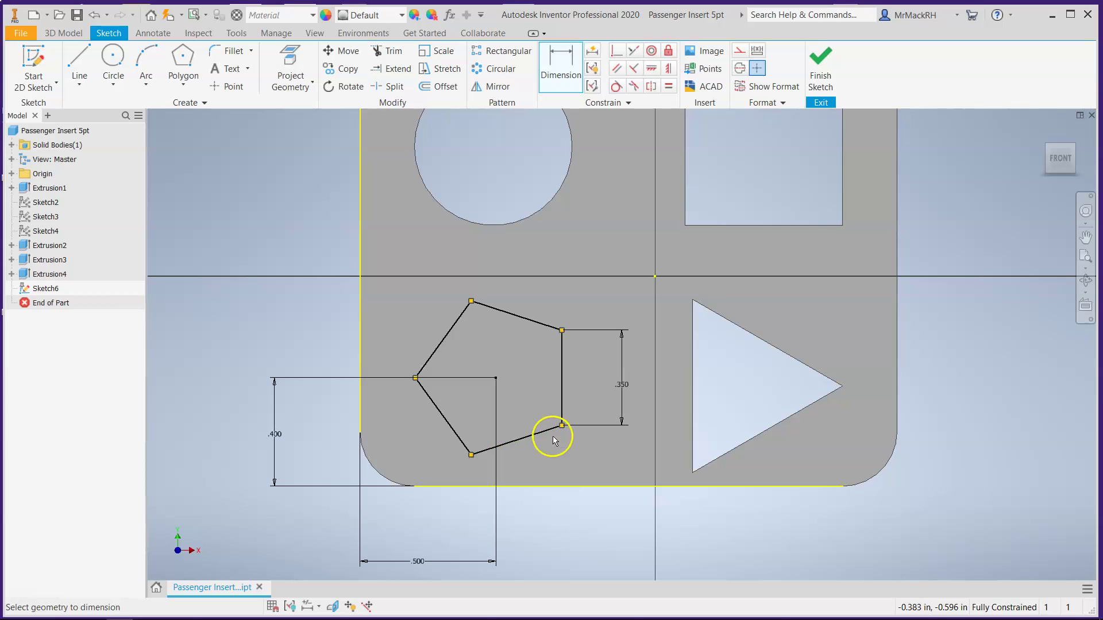
Draw a smaller five-sided polygon inside the pentagon, sharing its center and orientation.
{"action": "left_click", "coordinate": [188, 55]}
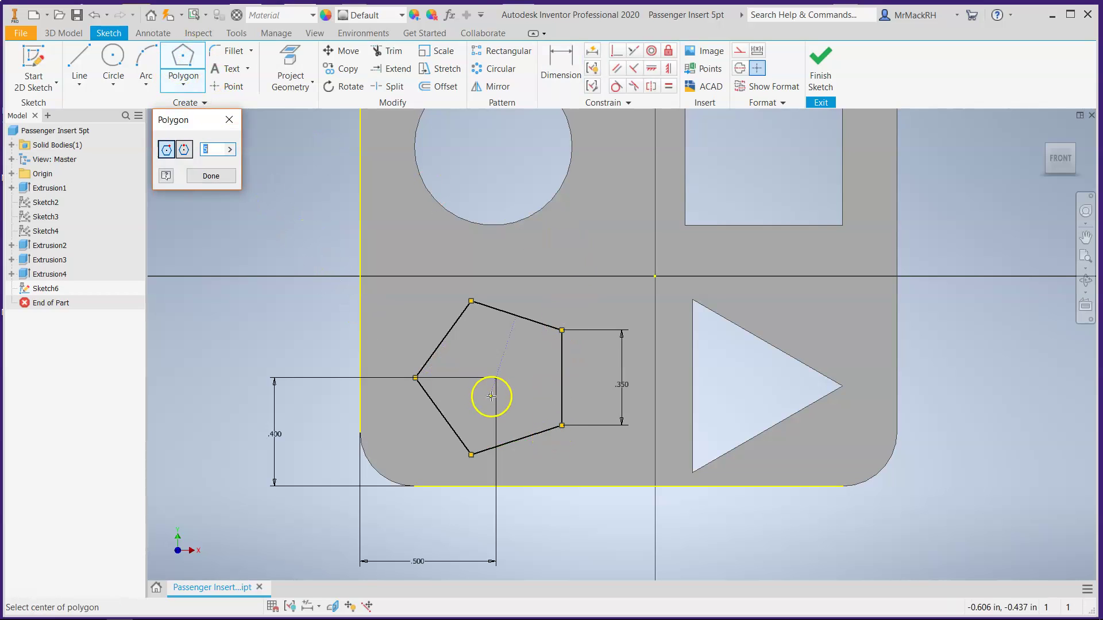
{"action": "left_click", "coordinate": [496, 378]}
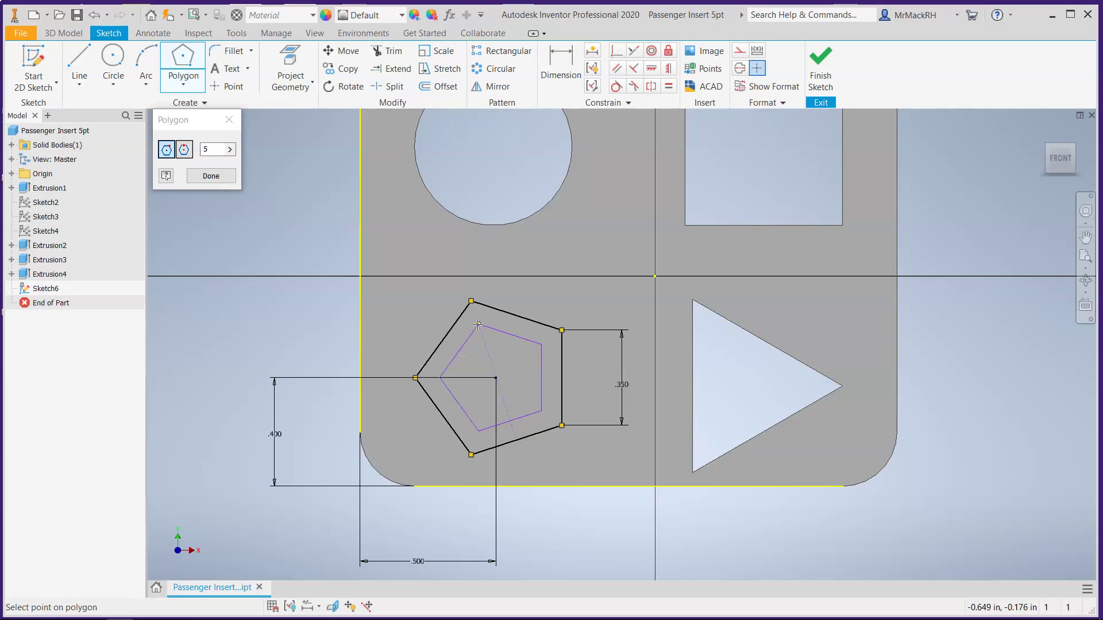
{"action": "left_click", "coordinate": [478, 324]}
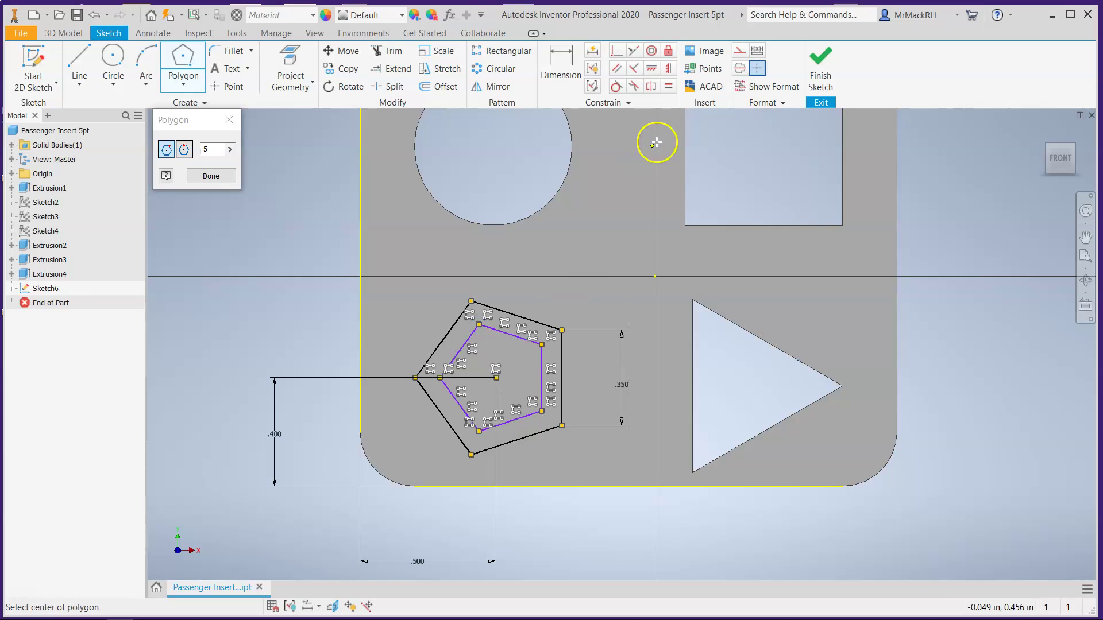
{"action": "left_click", "coordinate": [669, 70]}
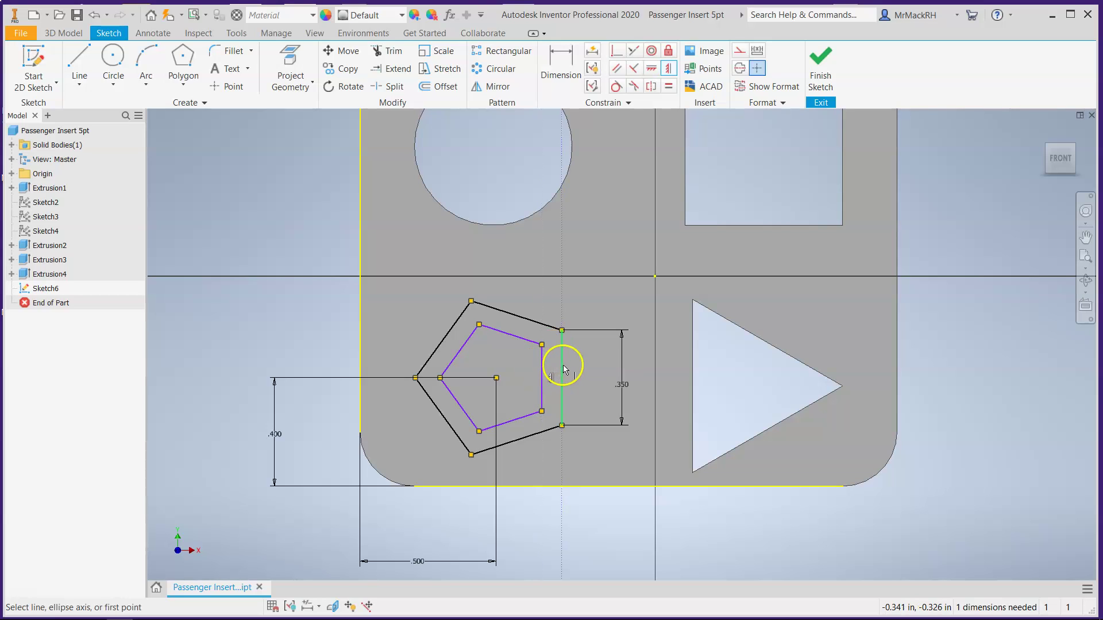
Dimension the gap between the right edges of the inner and outer pentagons at 0.075 in.
{"action": "left_click", "coordinate": [574, 59]}
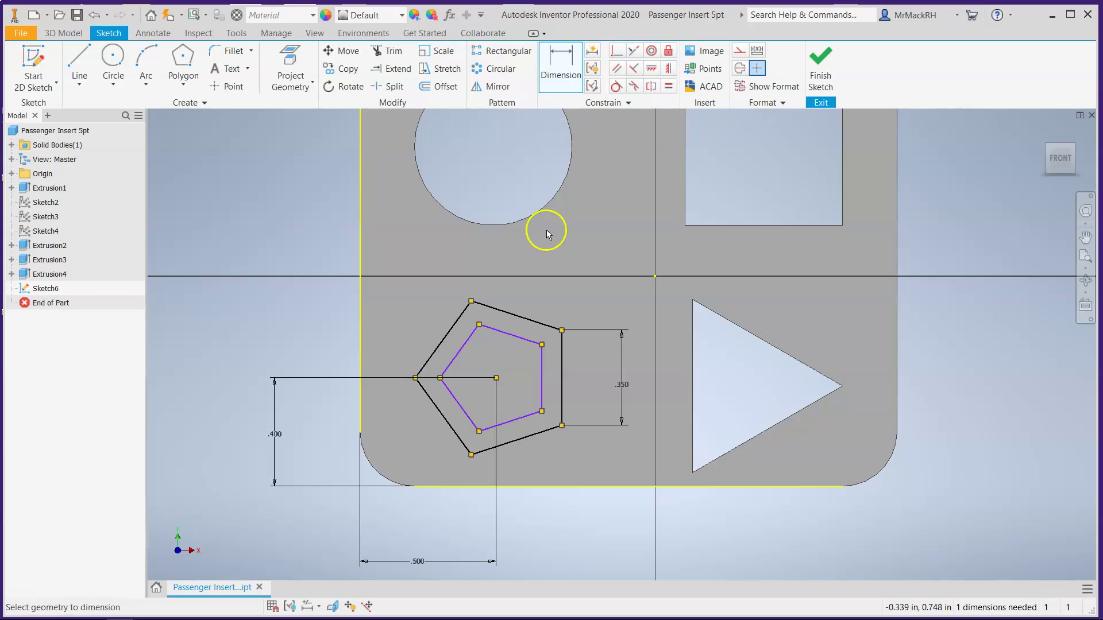
{"action": "left_click", "coordinate": [542, 362]}
{"action": "left_click", "coordinate": [561, 476]}
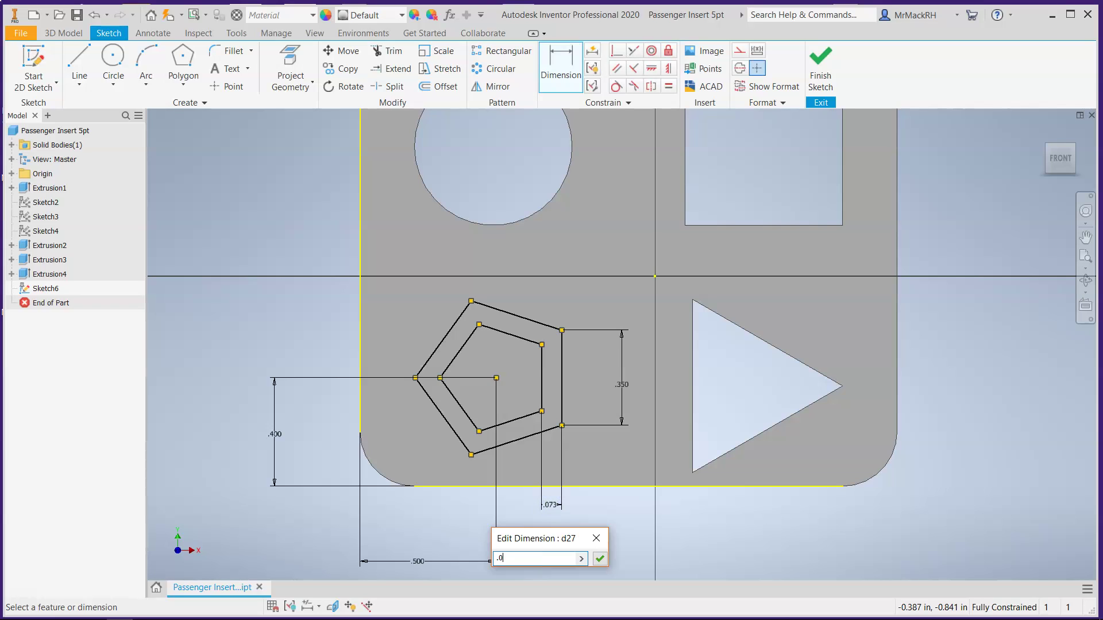
{"action": "key", "text": "Return"}
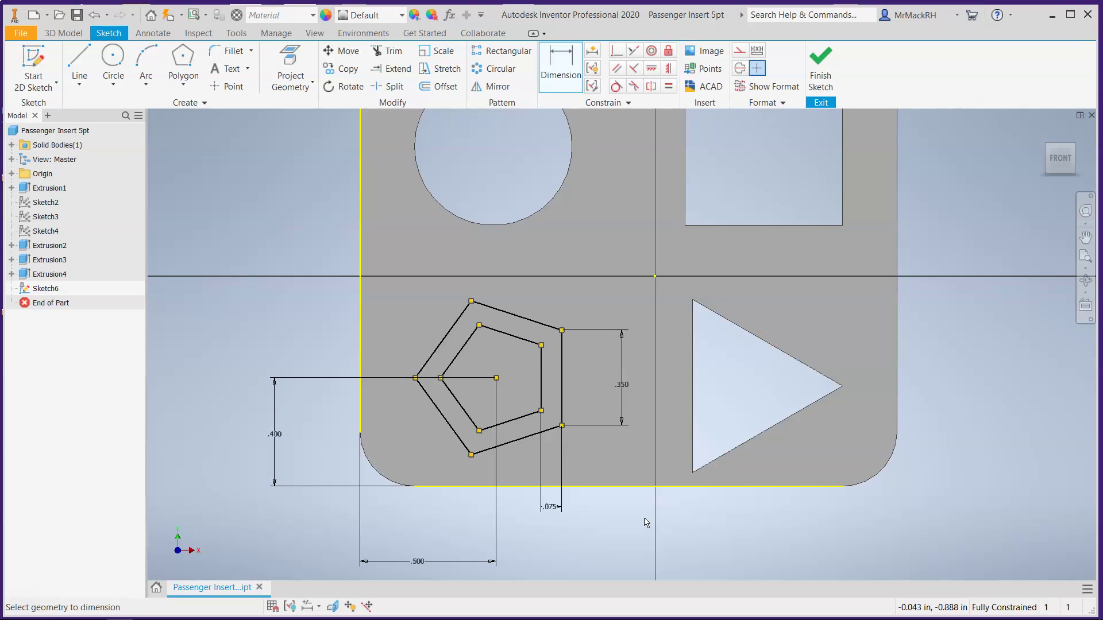
Draw lines from the outer pentagon's top and left vertices to the midpoint of the inner pentagon's upper-left edge.
{"action": "scroll", "coordinate": [422, 473], "scroll_direction": "up", "scroll_amount": 3}
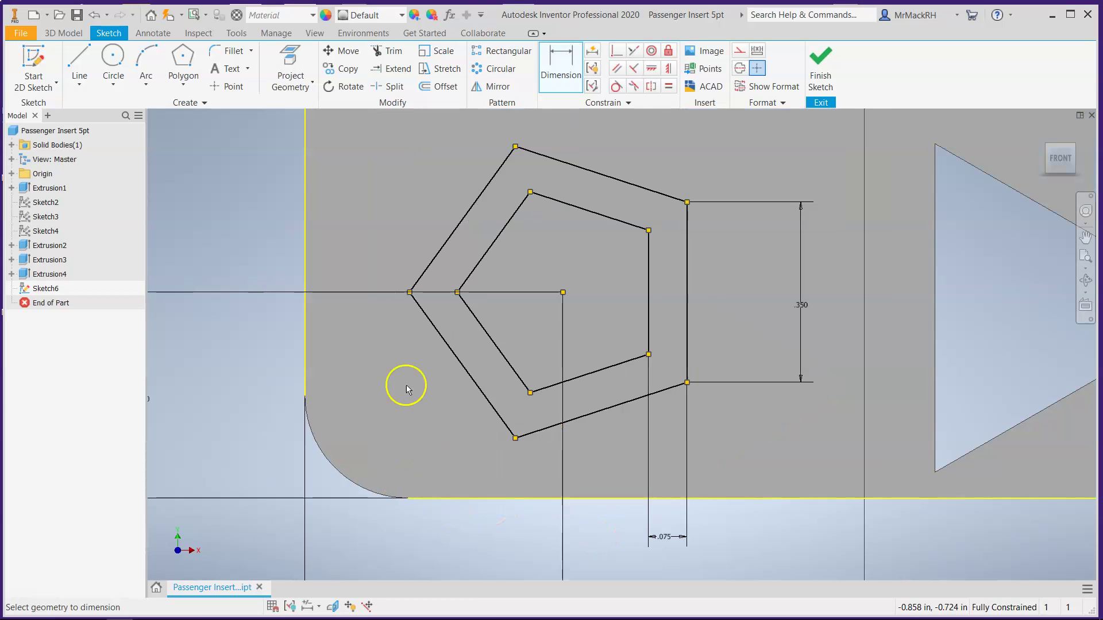
{"action": "left_click", "coordinate": [84, 62]}
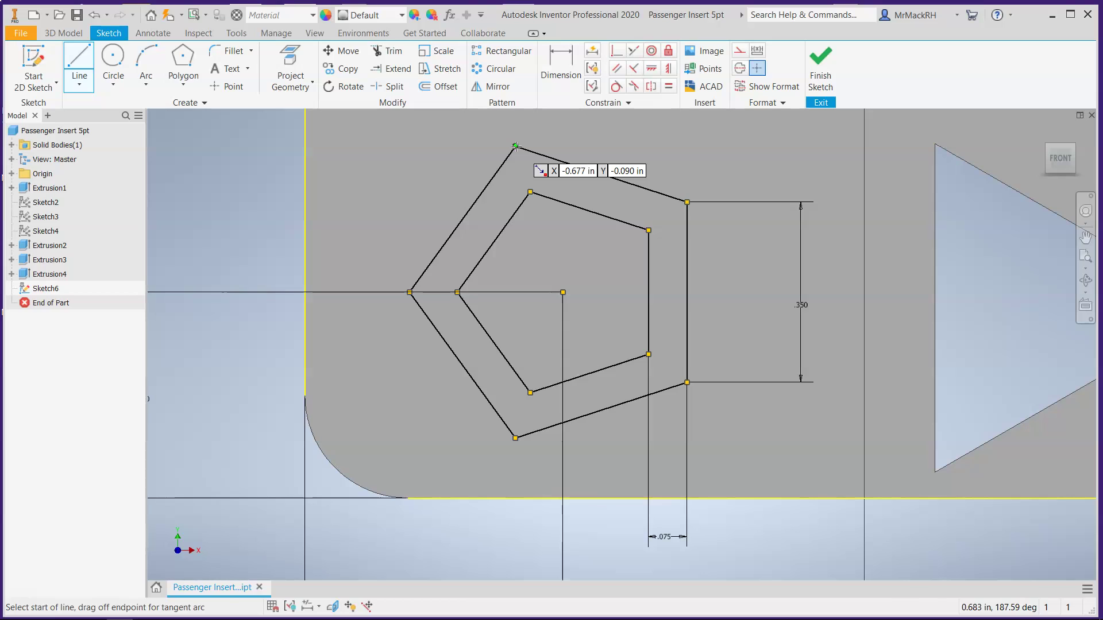
{"action": "left_click", "coordinate": [516, 147]}
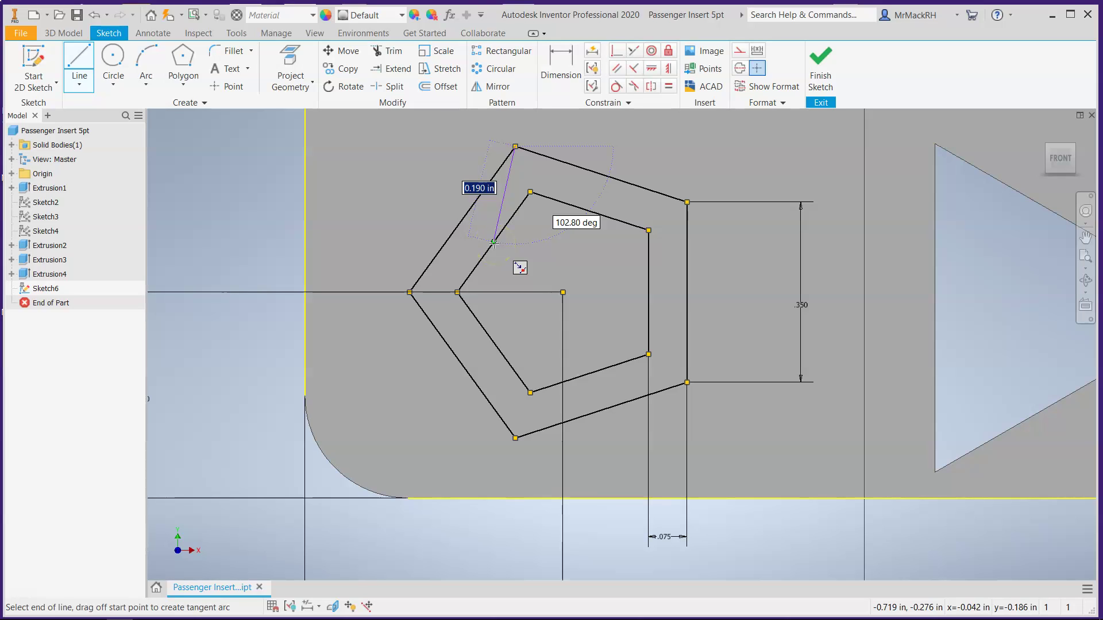
{"action": "left_click", "coordinate": [494, 243]}
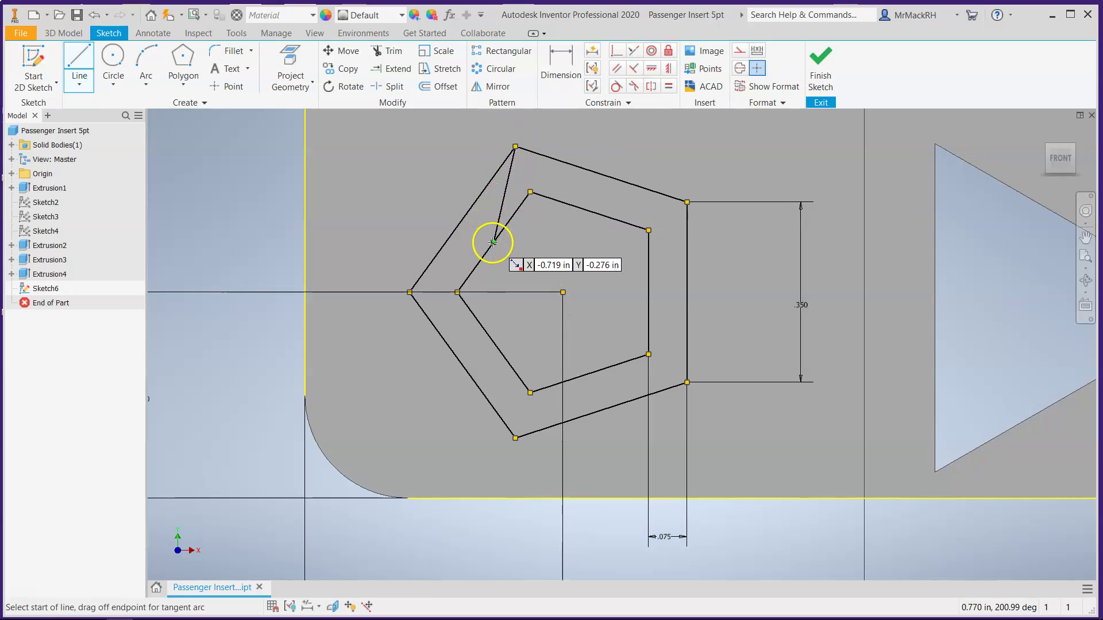
{"action": "left_click", "coordinate": [409, 292]}
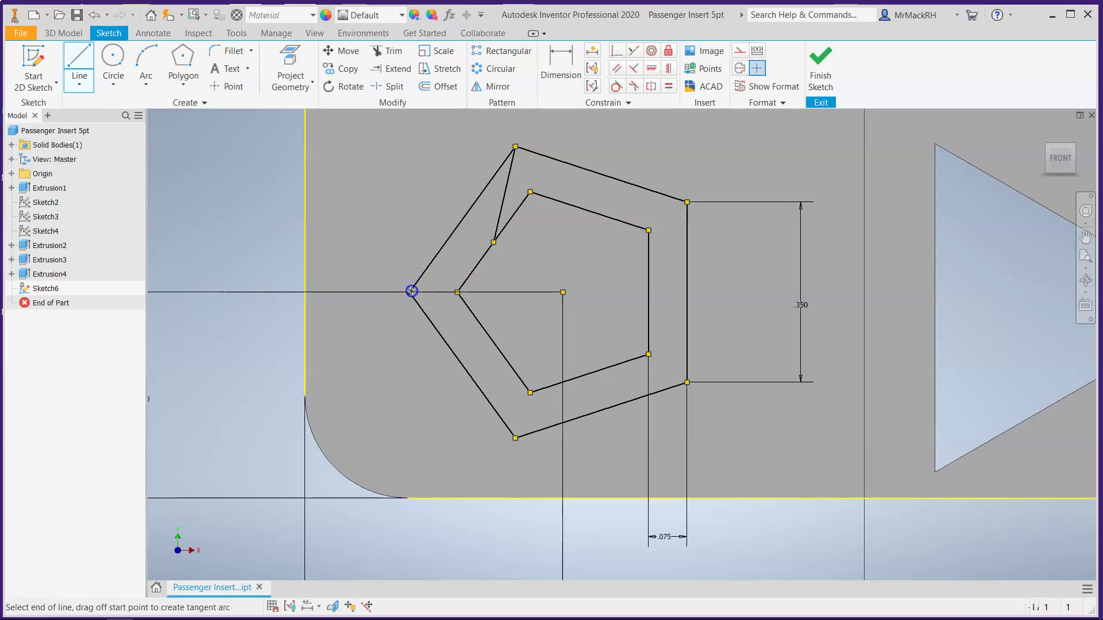
{"action": "double_click", "coordinate": [494, 241]}
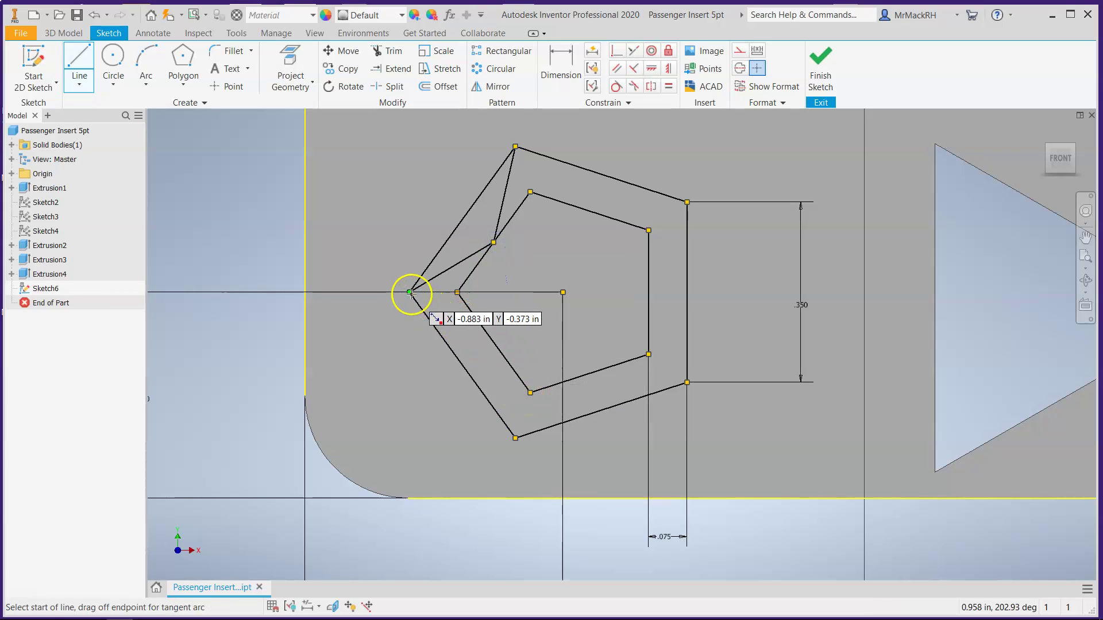
Connect the outer pentagon's left and bottom vertices to the midpoint of the inner pentagon's lower-left edge with lines.
{"action": "left_click", "coordinate": [410, 293]}
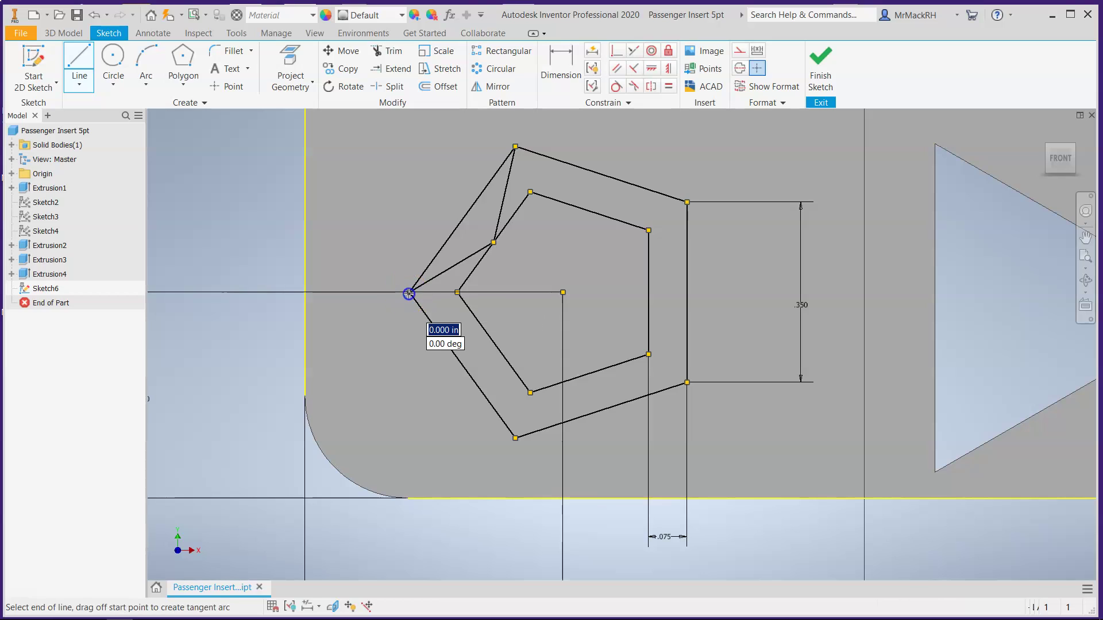
{"action": "double_click", "coordinate": [494, 342]}
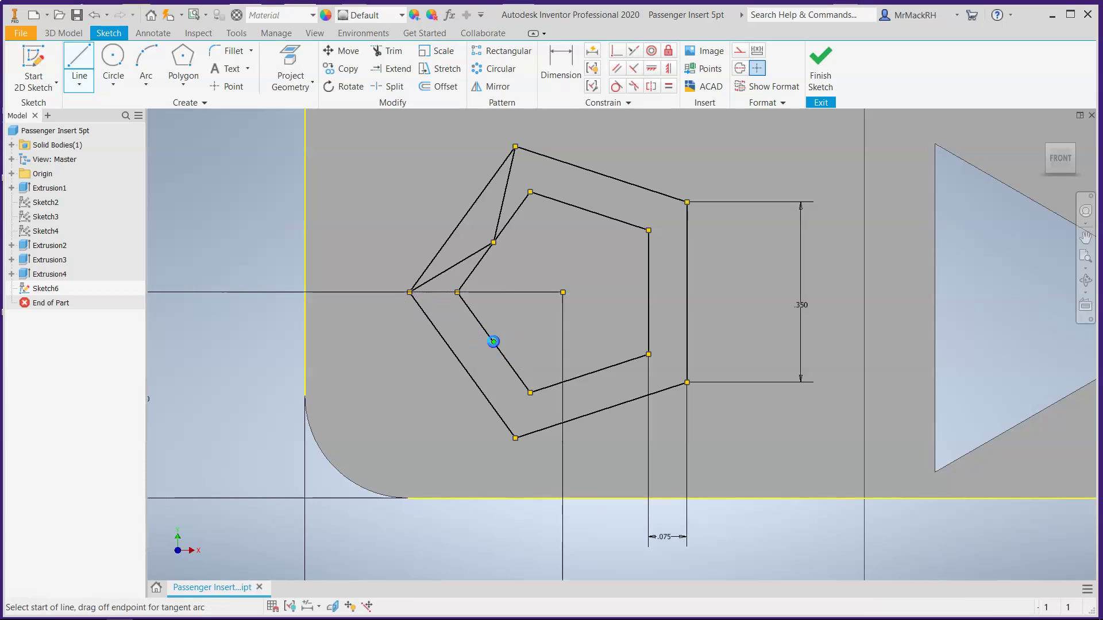
{"action": "left_click", "coordinate": [516, 438]}
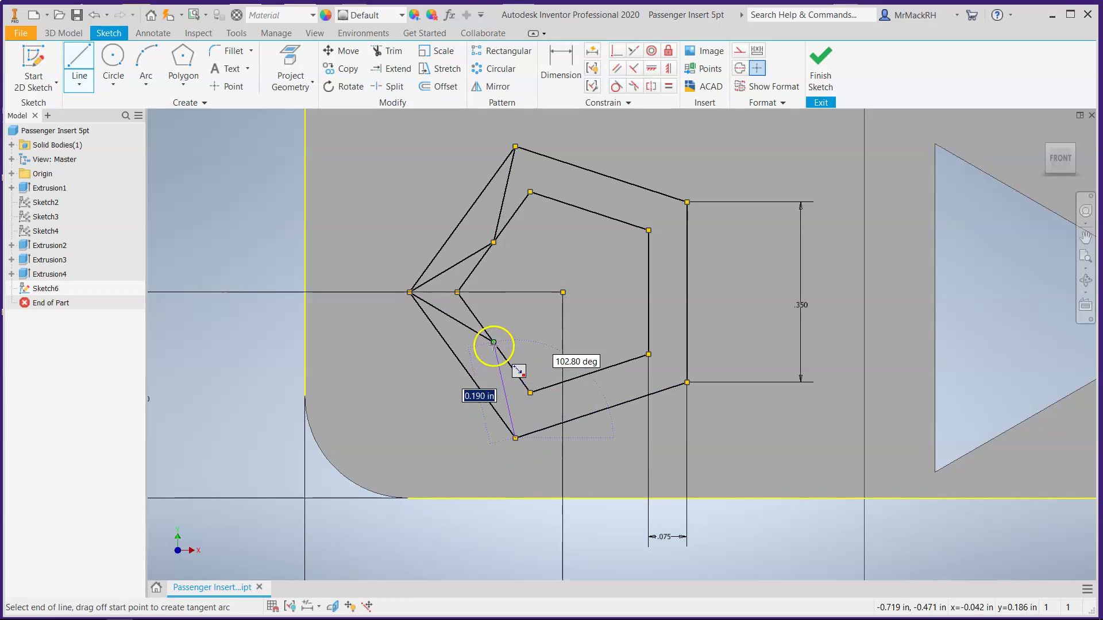
{"action": "double_click", "coordinate": [493, 342]}
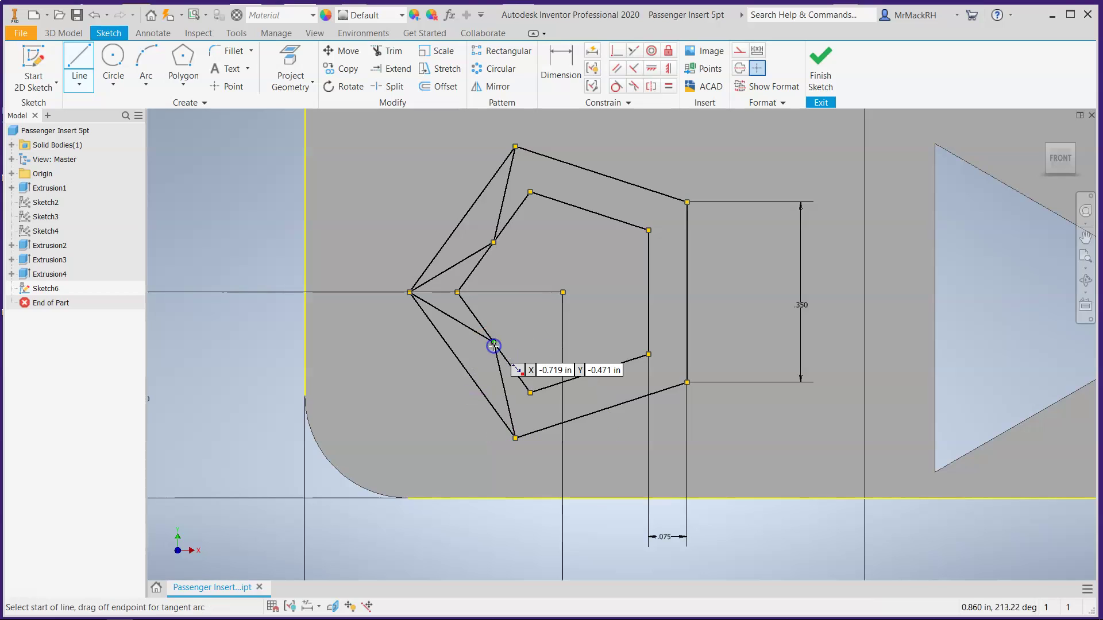
Draw lines from the outer pentagon's bottom and lower-right vertices to the midpoint of the inner pentagon's lower-right edge.
{"action": "left_click", "coordinate": [516, 438]}
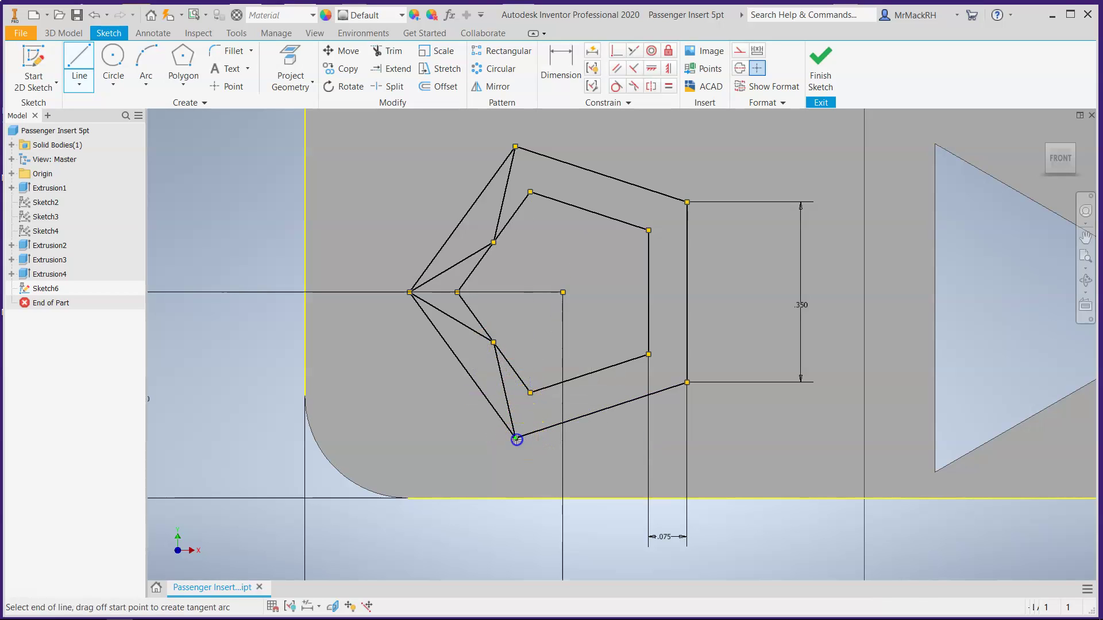
{"action": "key", "text": "Escape"}
{"action": "double_click", "coordinate": [590, 376]}
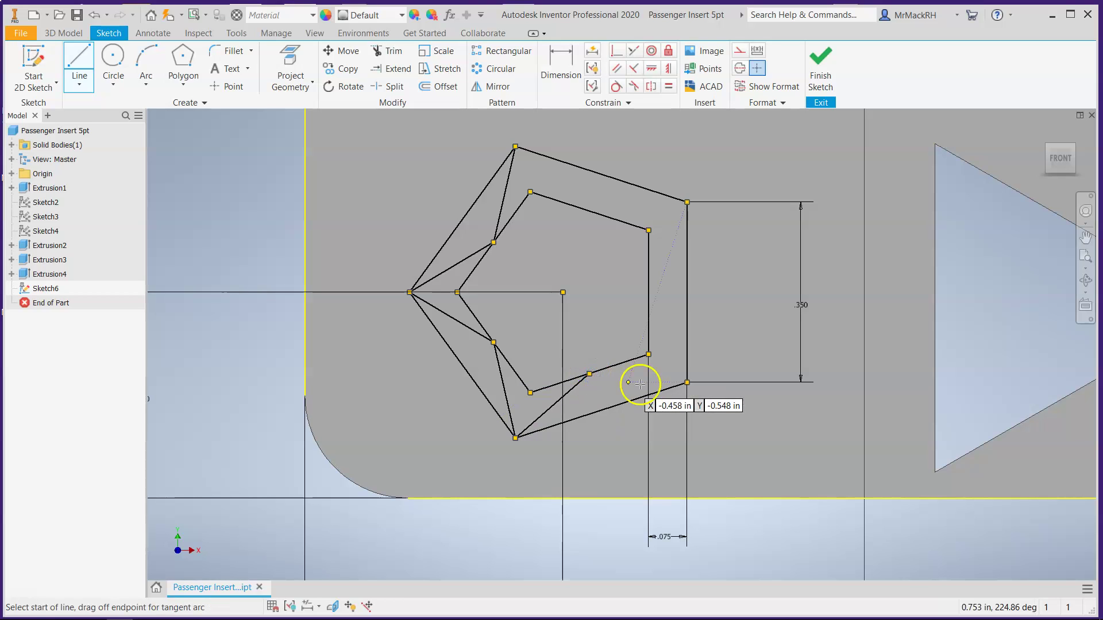
{"action": "left_click", "coordinate": [687, 382]}
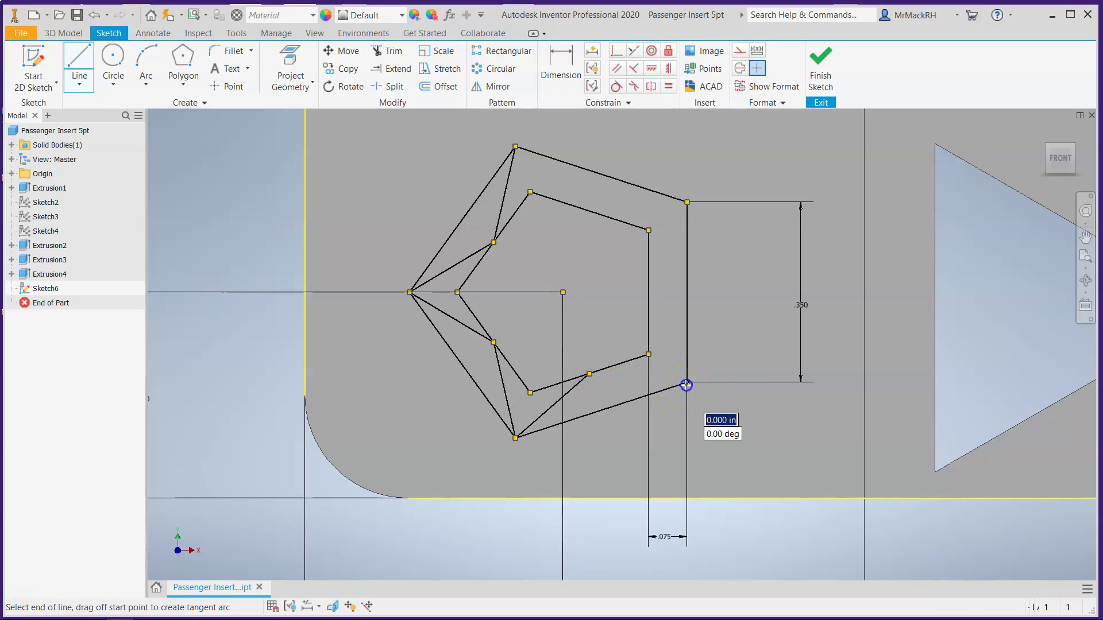
{"action": "double_click", "coordinate": [590, 374]}
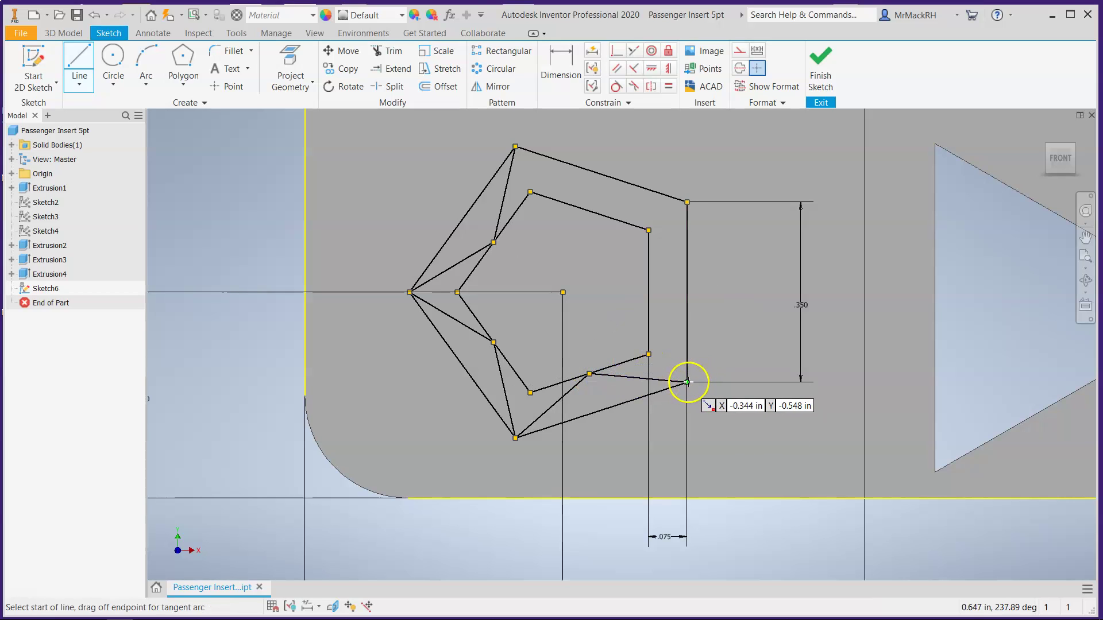
Connect the outer pentagon's two right vertices to the midpoint of the inner pentagon's vertical right edge with lines.
{"action": "left_click", "coordinate": [688, 383]}
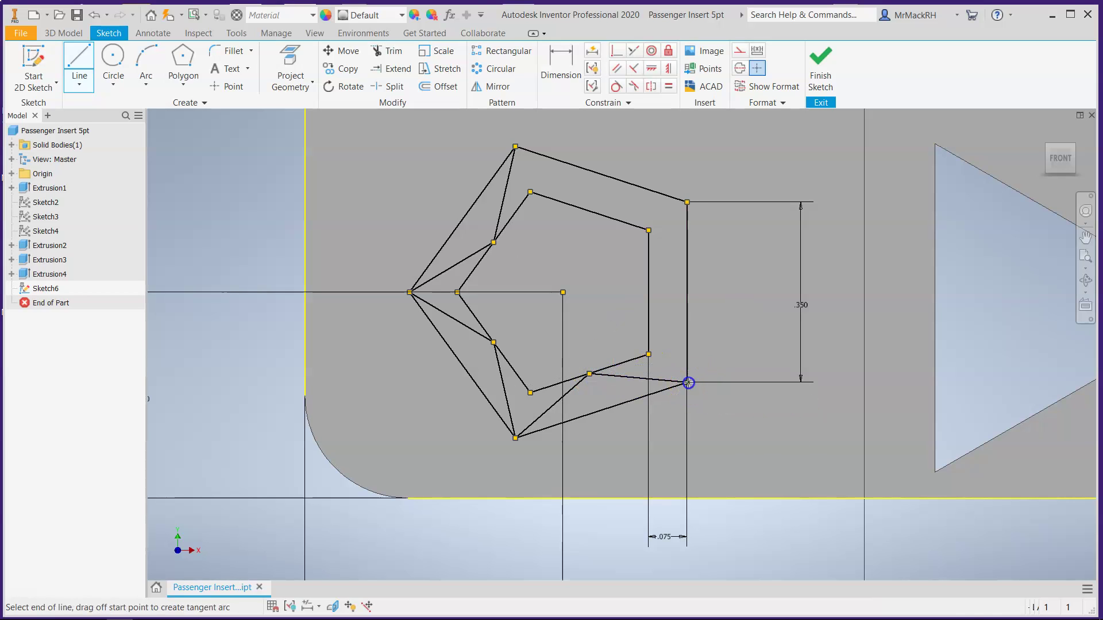
{"action": "double_click", "coordinate": [650, 293]}
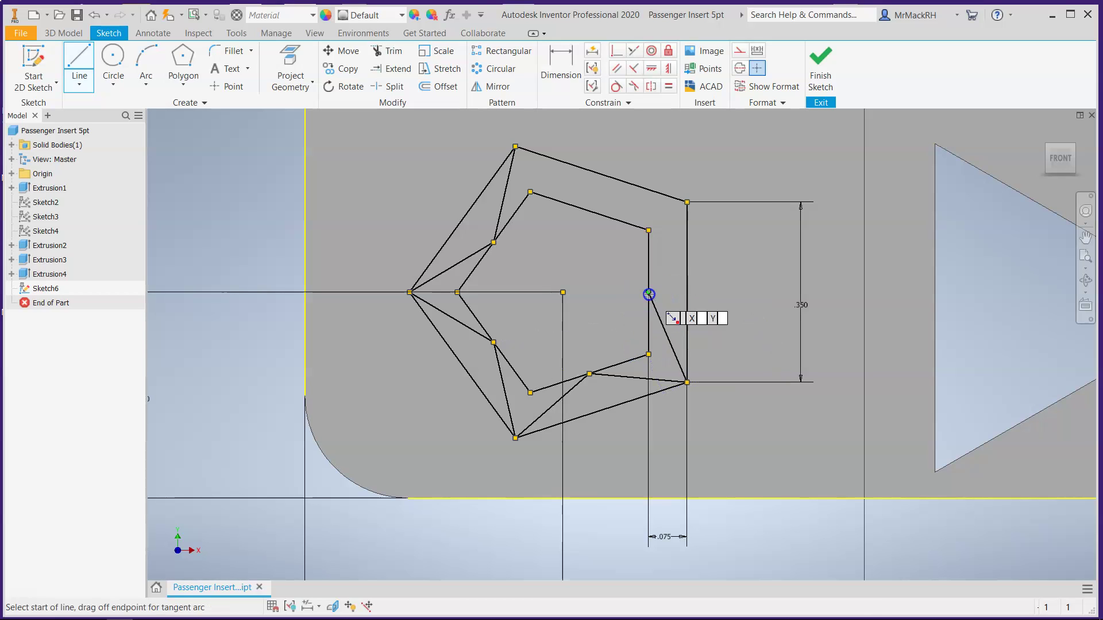
{"action": "left_click", "coordinate": [687, 202]}
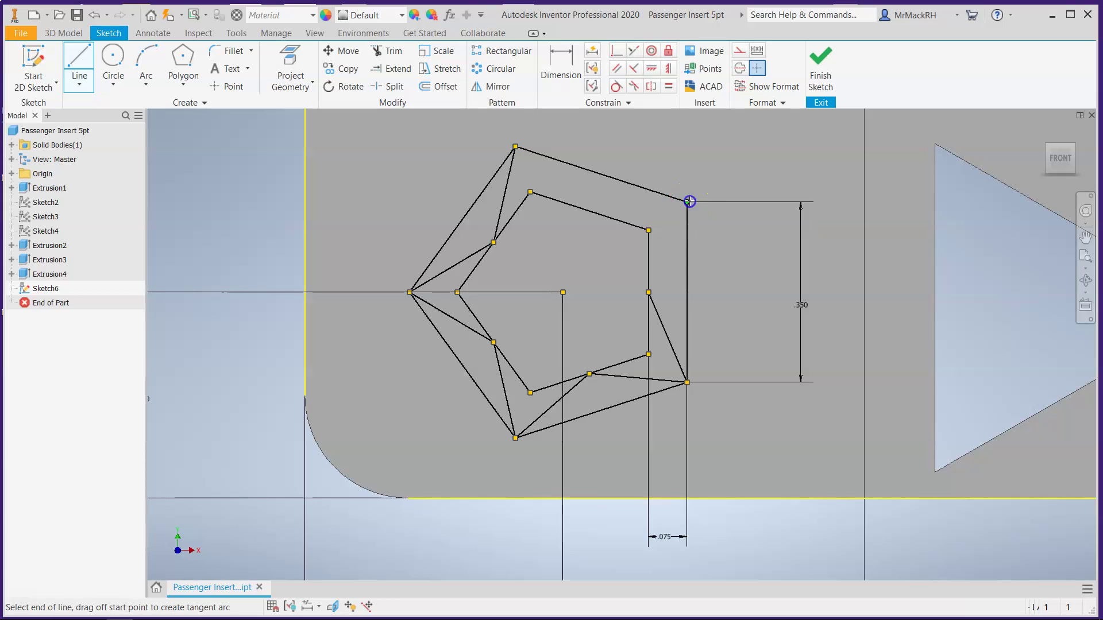
{"action": "double_click", "coordinate": [648, 292]}
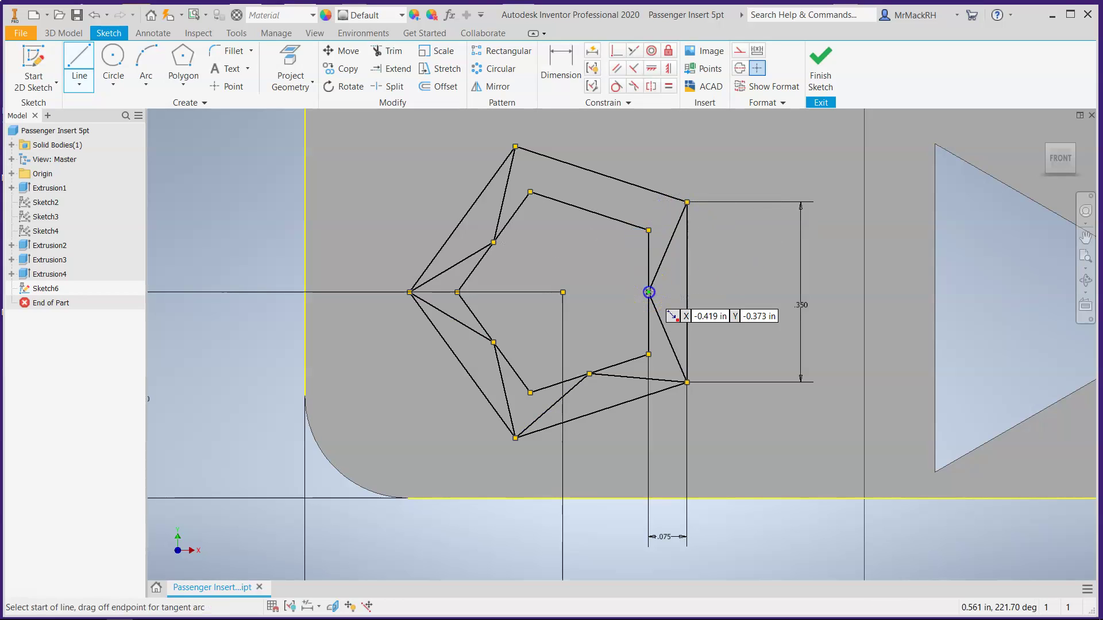
Draw lines from the outer pentagon's upper-right and top vertices to the midpoint of the inner pentagon's upper-right edge.
{"action": "left_click", "coordinate": [687, 202]}
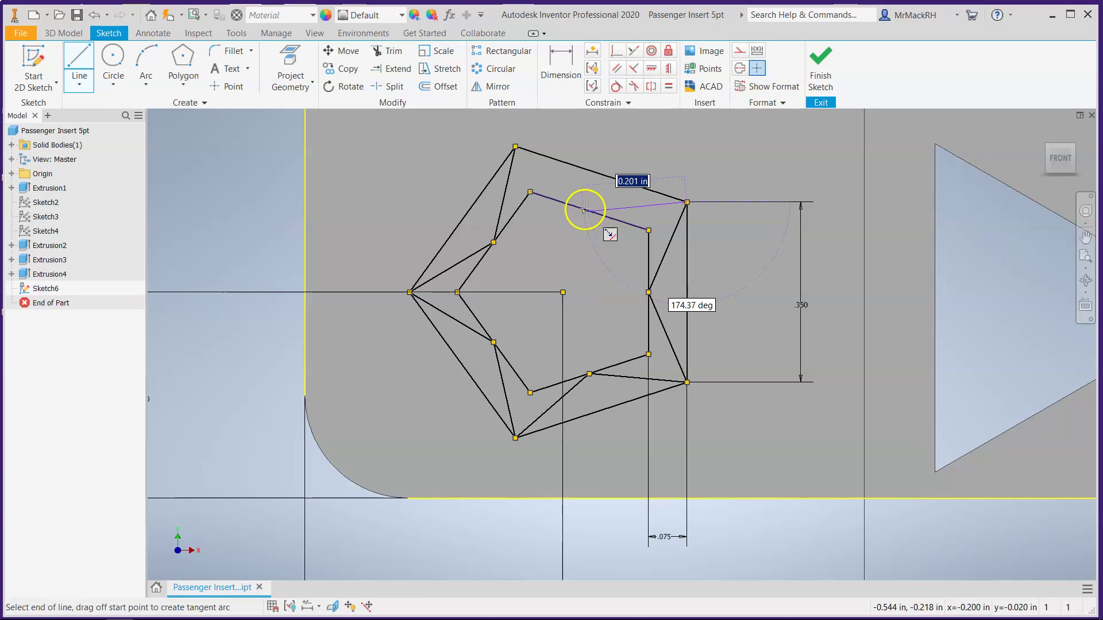
{"action": "key", "text": "Escape"}
{"action": "left_click", "coordinate": [590, 212]}
{"action": "left_click", "coordinate": [688, 202]}
{"action": "left_click", "coordinate": [515, 146]}
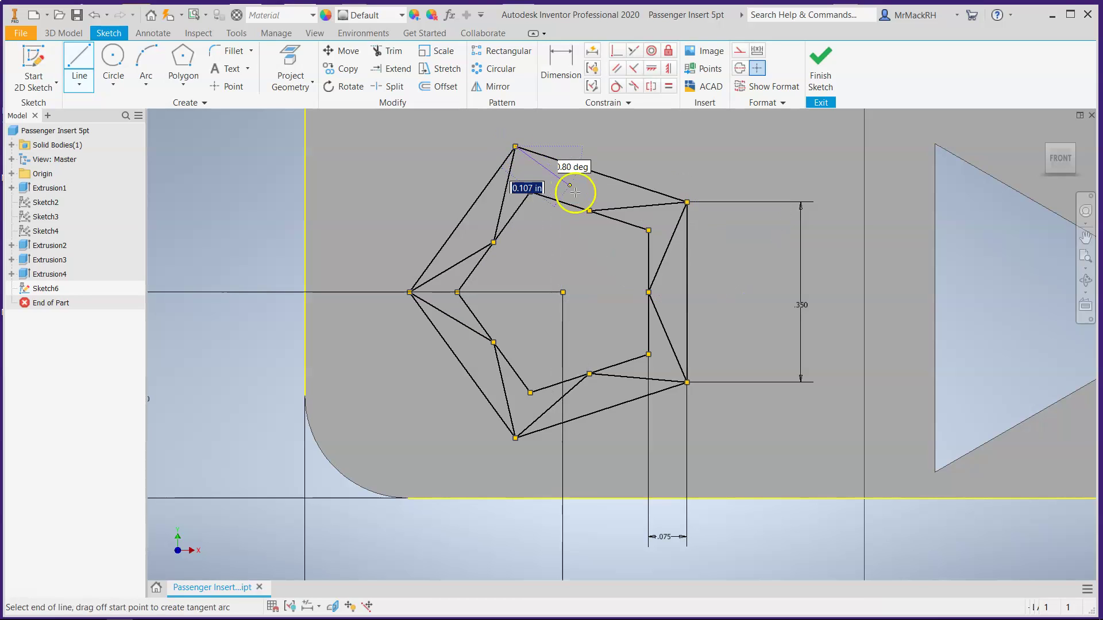
{"action": "key", "text": "Escape"}
{"action": "left_click", "coordinate": [592, 213]}
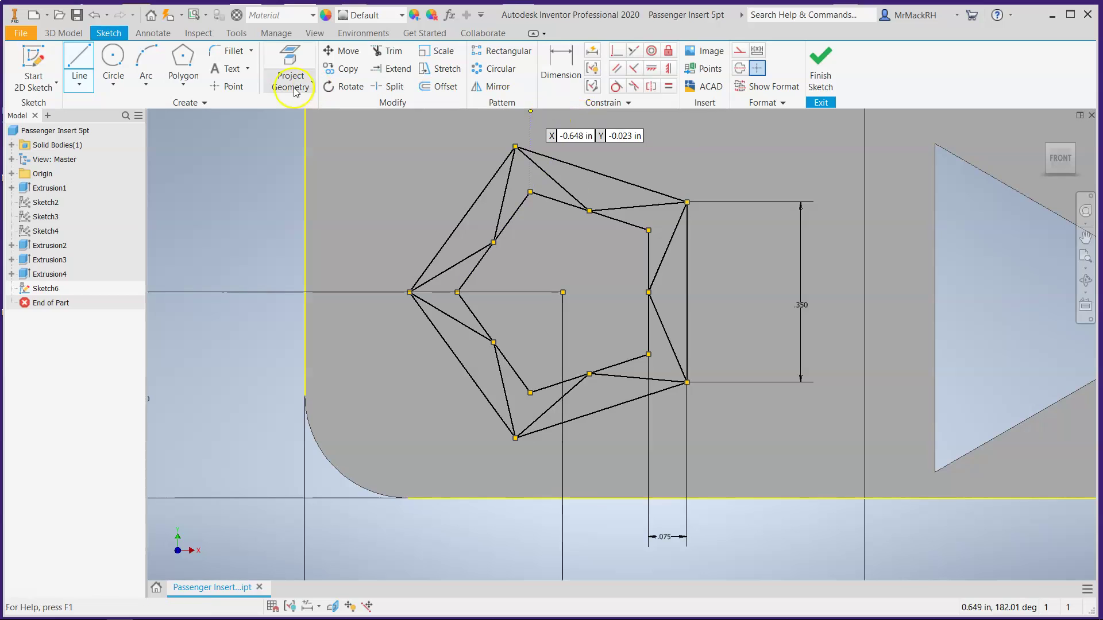
{"action": "key", "text": "Escape"}
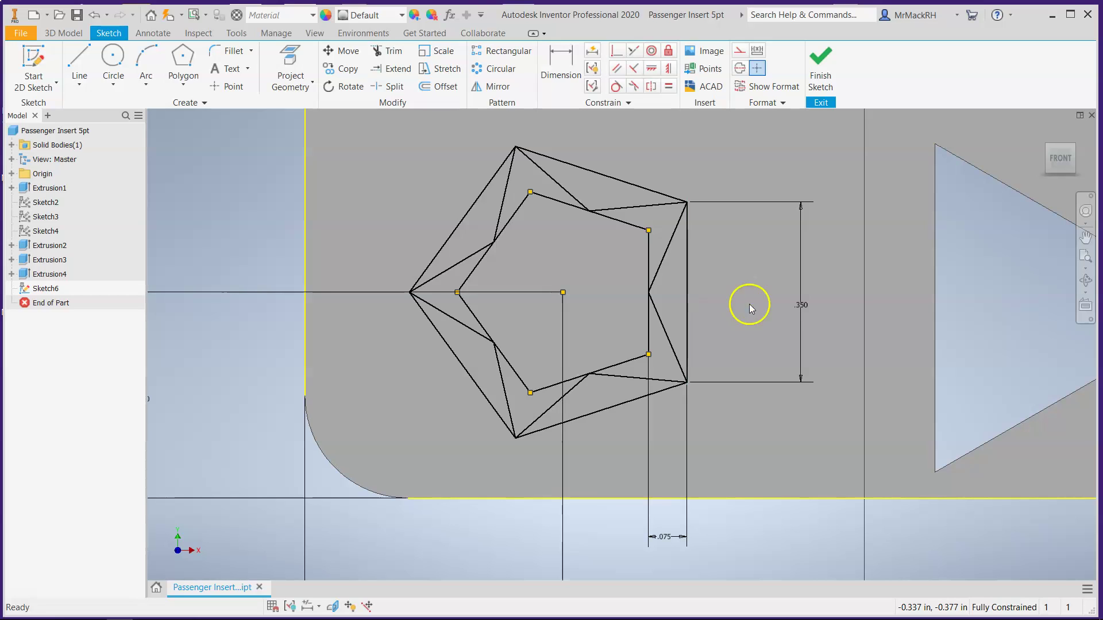
{"action": "right_click", "coordinate": [803, 308]}
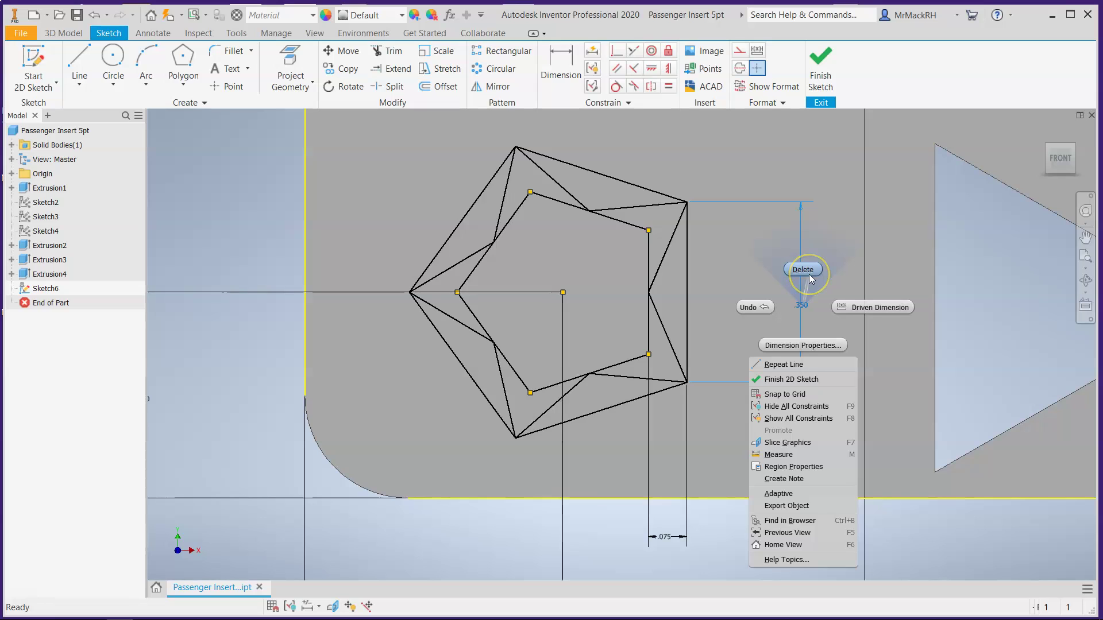
{"action": "left_click", "coordinate": [920, 246]}
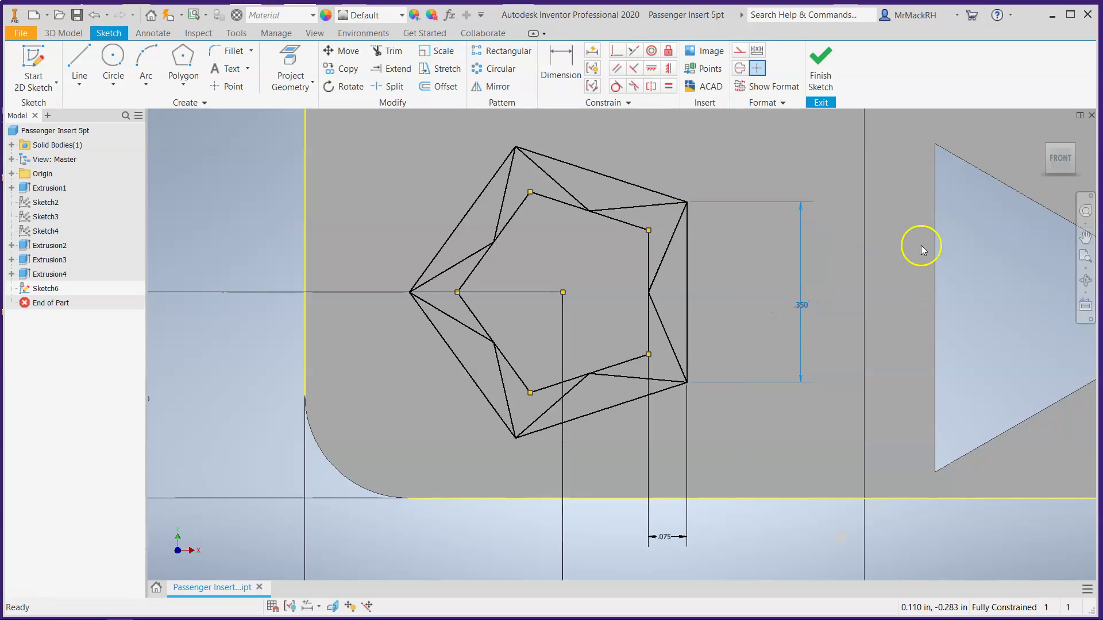
{"action": "left_click", "coordinate": [759, 70]}
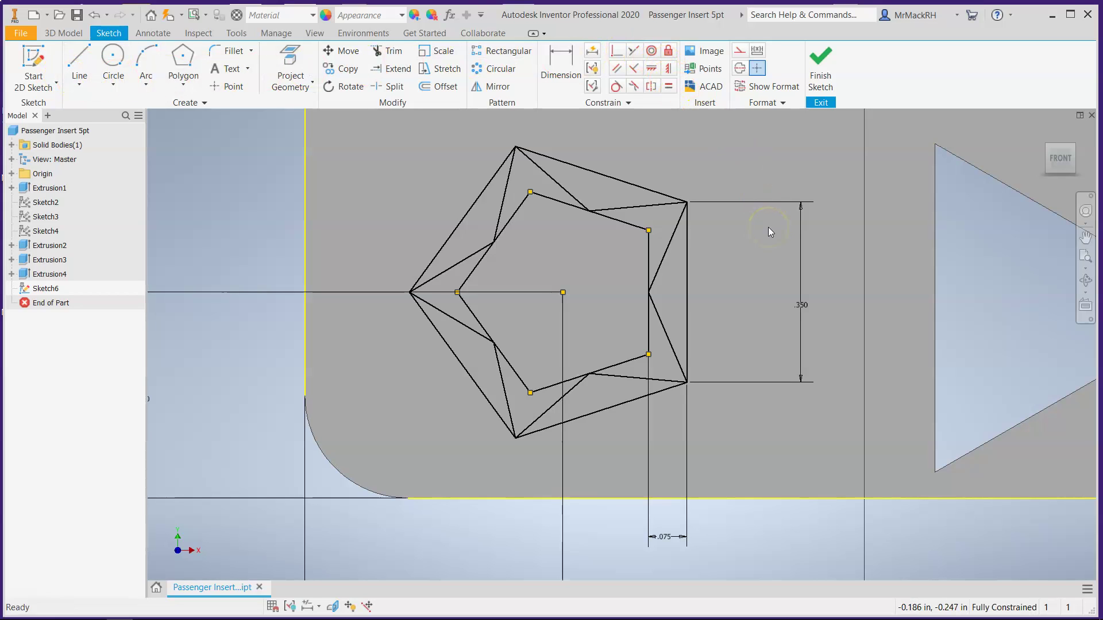
Delete the 0.350 in edge-length dimension and the 0.075 in gap dimension between the two pentagons.
{"action": "right_click", "coordinate": [804, 307]}
{"action": "left_click", "coordinate": [814, 269]}
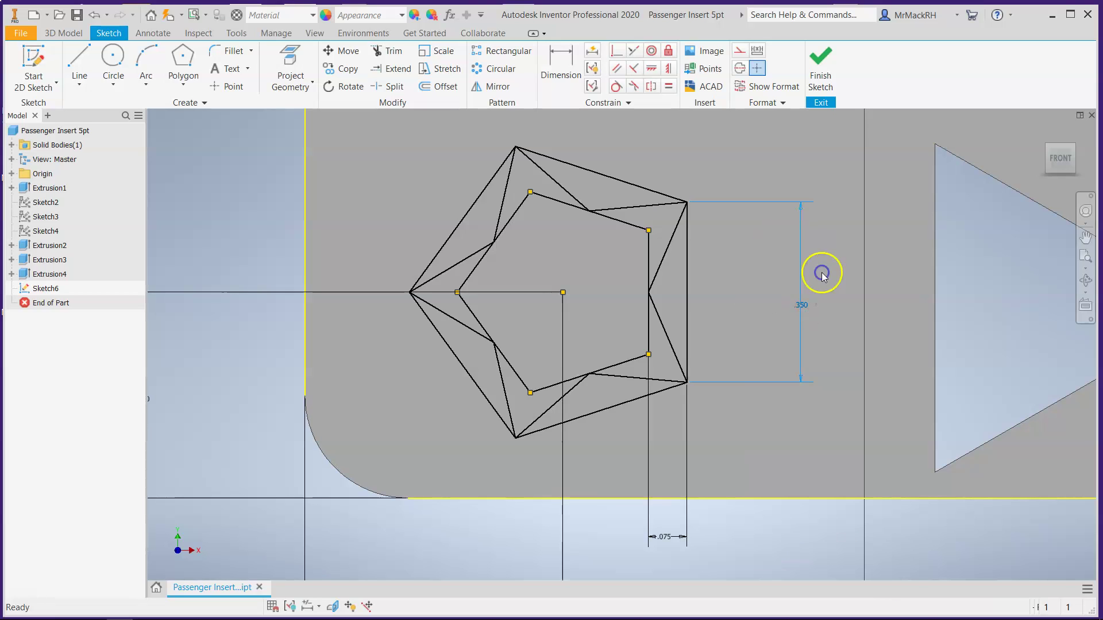
{"action": "right_click", "coordinate": [662, 536]}
{"action": "left_click", "coordinate": [657, 500]}
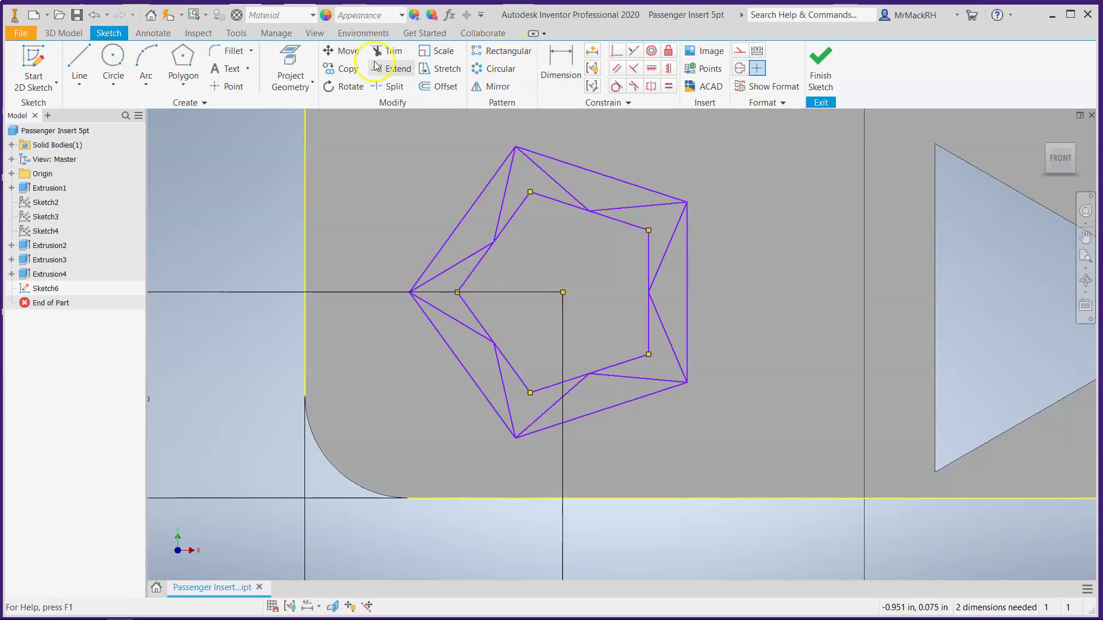
Trim away all five edges of the outer pentagon, including the leftover piece beside the star's top point.
{"action": "key", "text": "x"}
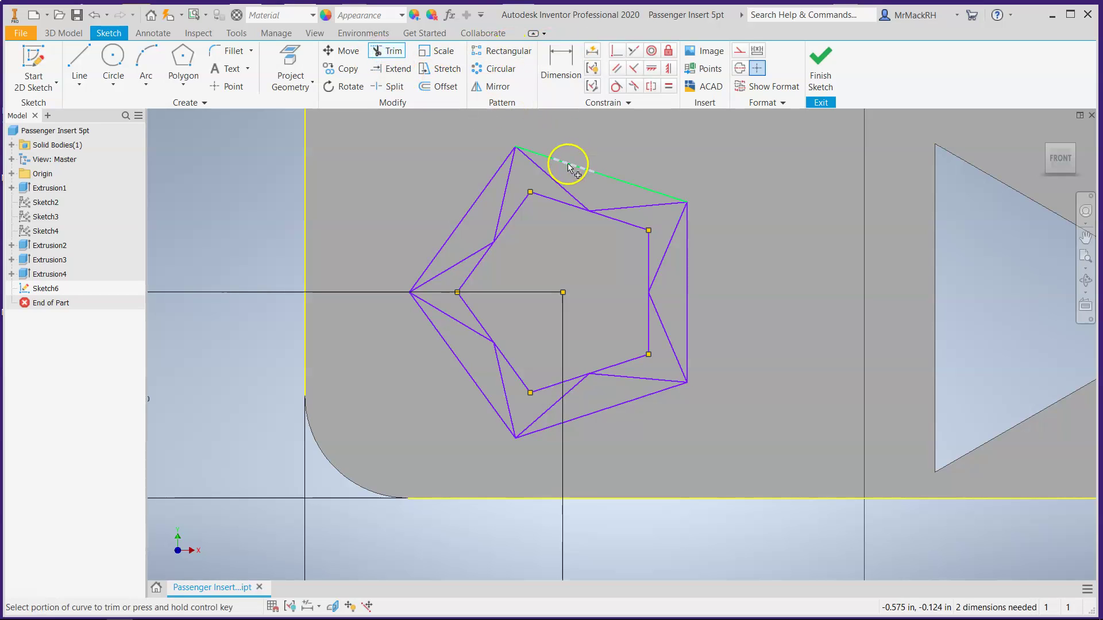
{"action": "mouse_move", "coordinate": [534, 155]}
{"action": "left_mouse_down"}
{"action": "mouse_move", "coordinate": [701, 213]}
{"action": "mouse_move", "coordinate": [685, 262]}
{"action": "left_mouse_up"}
{"action": "left_click", "coordinate": [693, 295]}
{"action": "left_click", "coordinate": [688, 299]}
{"action": "left_click_drag", "start_coordinate": [688, 297], "coordinate": [686, 356]}
{"action": "mouse_move", "coordinate": [670, 399]}
{"action": "left_mouse_down"}
{"action": "mouse_move", "coordinate": [664, 387]}
{"action": "mouse_move", "coordinate": [524, 430]}
{"action": "mouse_move", "coordinate": [493, 420]}
{"action": "mouse_move", "coordinate": [460, 364]}
{"action": "mouse_move", "coordinate": [414, 332]}
{"action": "mouse_move", "coordinate": [423, 316]}
{"action": "mouse_move", "coordinate": [412, 278]}
{"action": "mouse_move", "coordinate": [468, 215]}
{"action": "left_mouse_up"}
{"action": "left_click", "coordinate": [485, 394]}
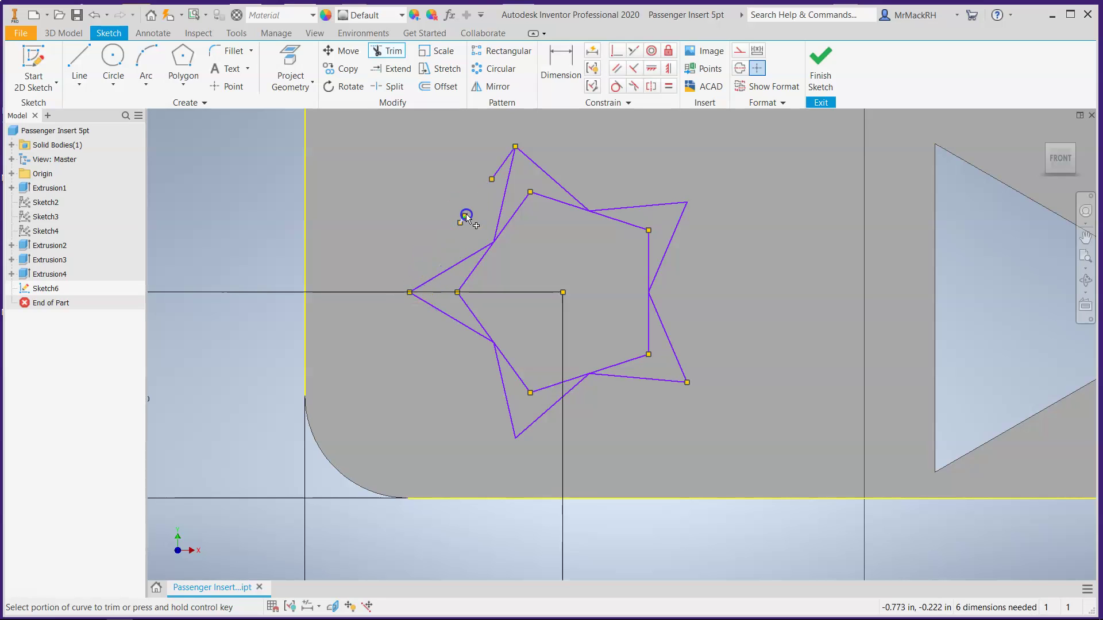
{"action": "left_click", "coordinate": [498, 164]}
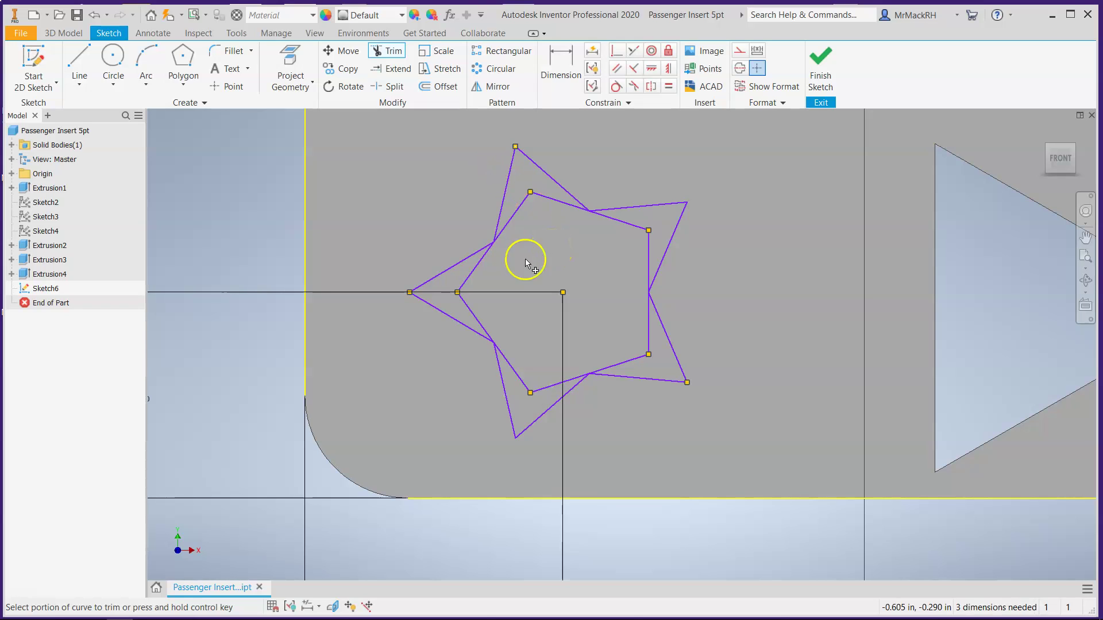
Trim away all inner pentagon segments so only the five-pointed star outline remains, and finish the sketch.
{"action": "left_click", "coordinate": [521, 208]}
{"action": "left_click", "coordinate": [540, 194]}
{"action": "left_click", "coordinate": [631, 227]}
{"action": "left_click", "coordinate": [649, 247]}
{"action": "left_click", "coordinate": [613, 218]}
{"action": "left_click", "coordinate": [647, 326]}
{"action": "left_click", "coordinate": [648, 308]}
{"action": "left_click", "coordinate": [634, 359]}
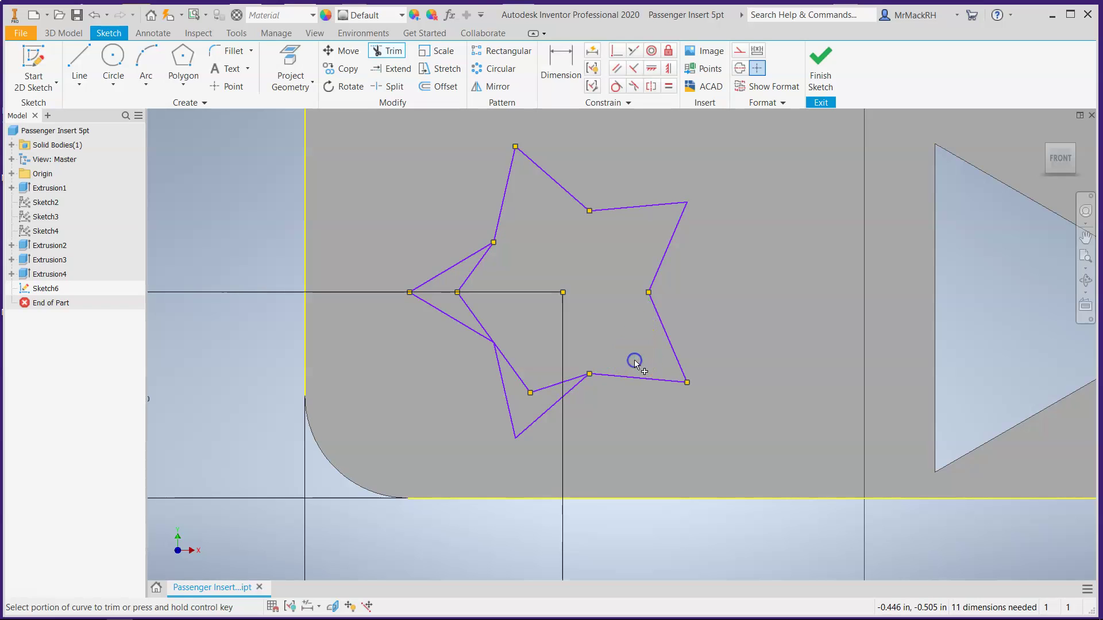
{"action": "left_click", "coordinate": [573, 378]}
{"action": "left_click", "coordinate": [525, 387]}
{"action": "left_click", "coordinate": [488, 329]}
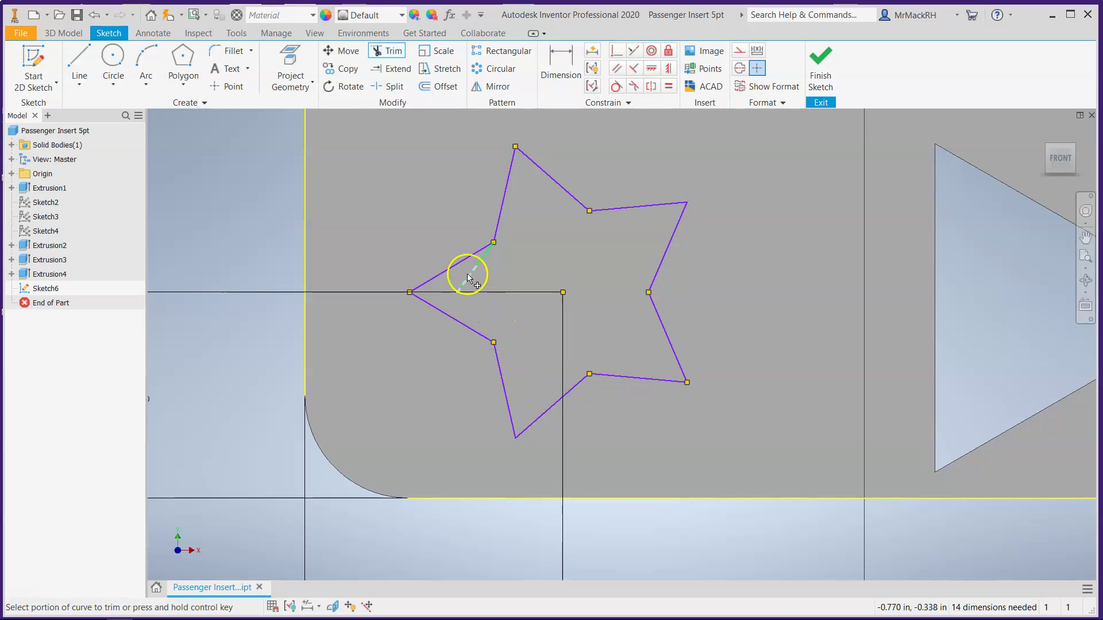
{"action": "left_click", "coordinate": [481, 260]}
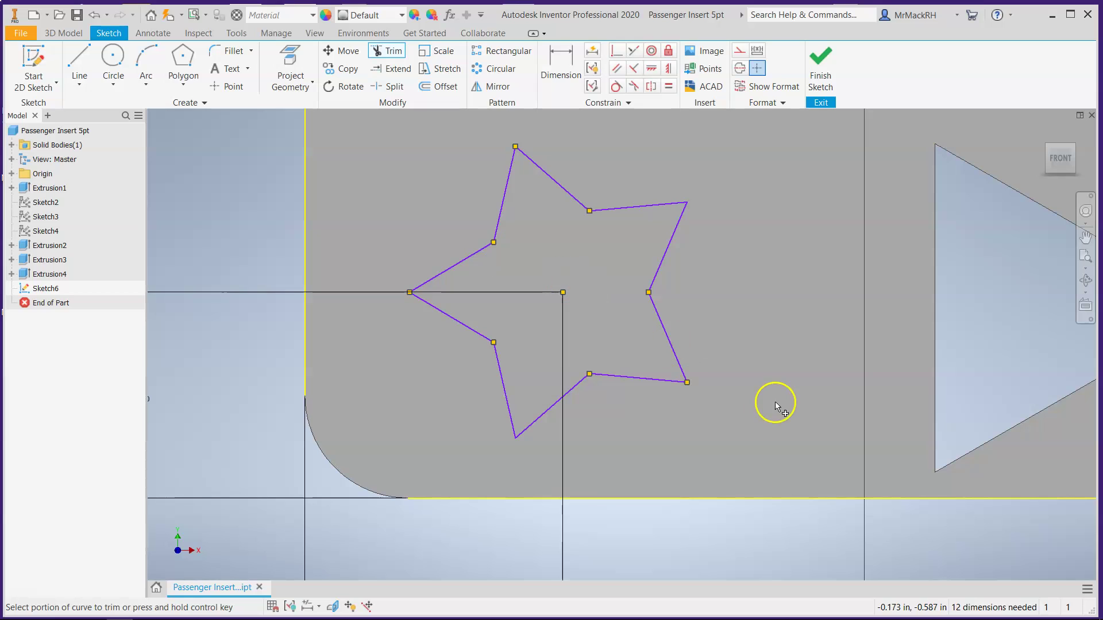
{"action": "scroll", "coordinate": [803, 411], "scroll_direction": "down", "scroll_amount": 2}
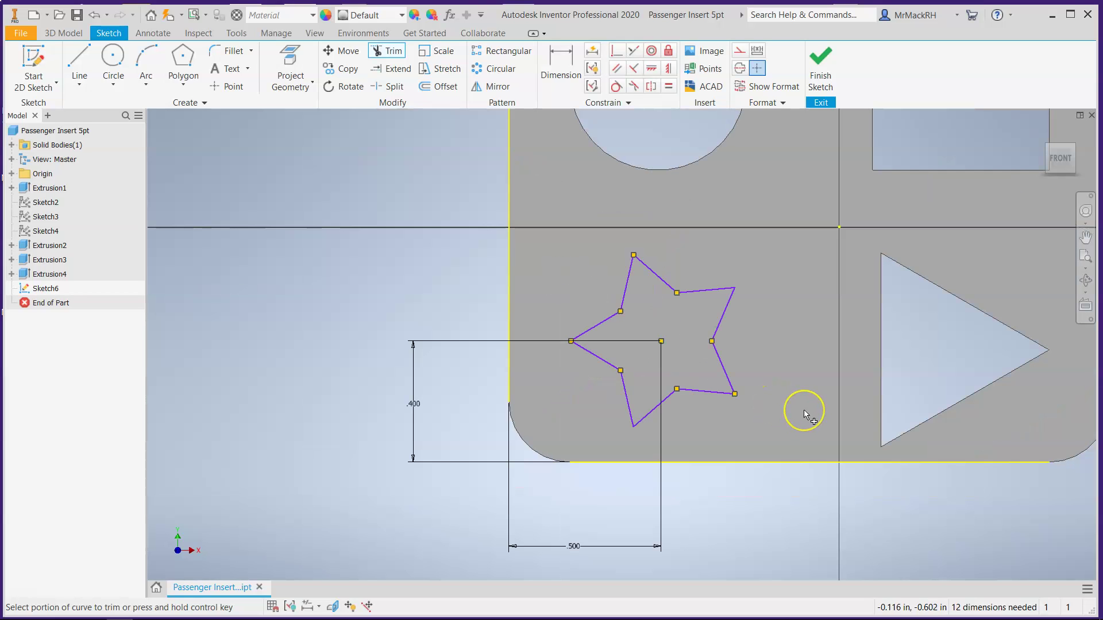
{"action": "left_click", "coordinate": [822, 75]}
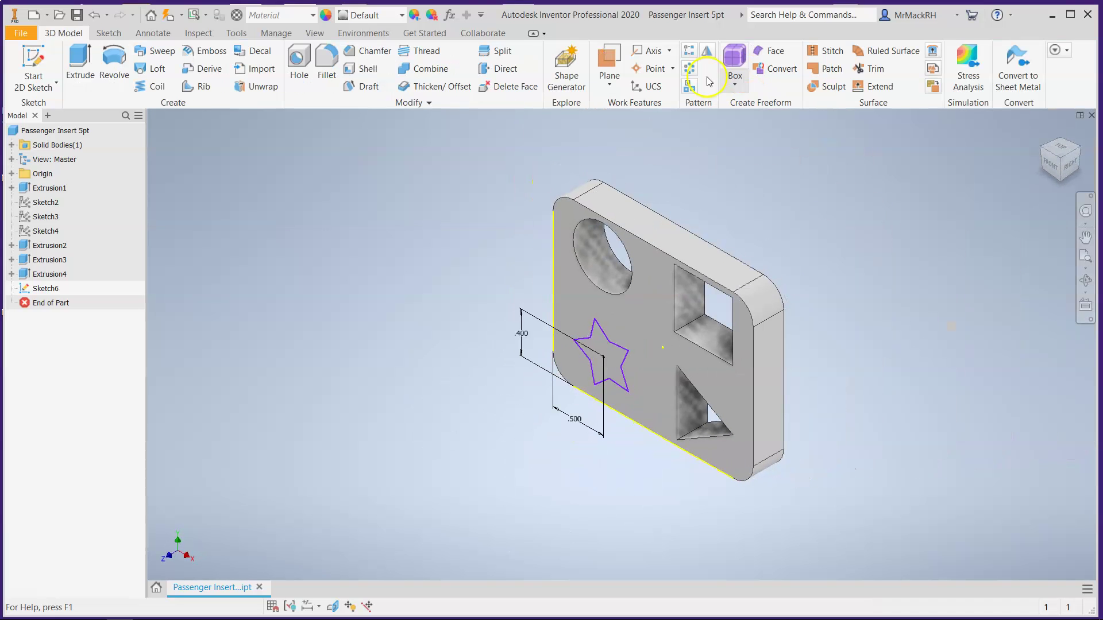
Extrude the star profile 1 in as a cut into the front face, through the plate.
{"action": "left_click", "coordinate": [87, 79]}
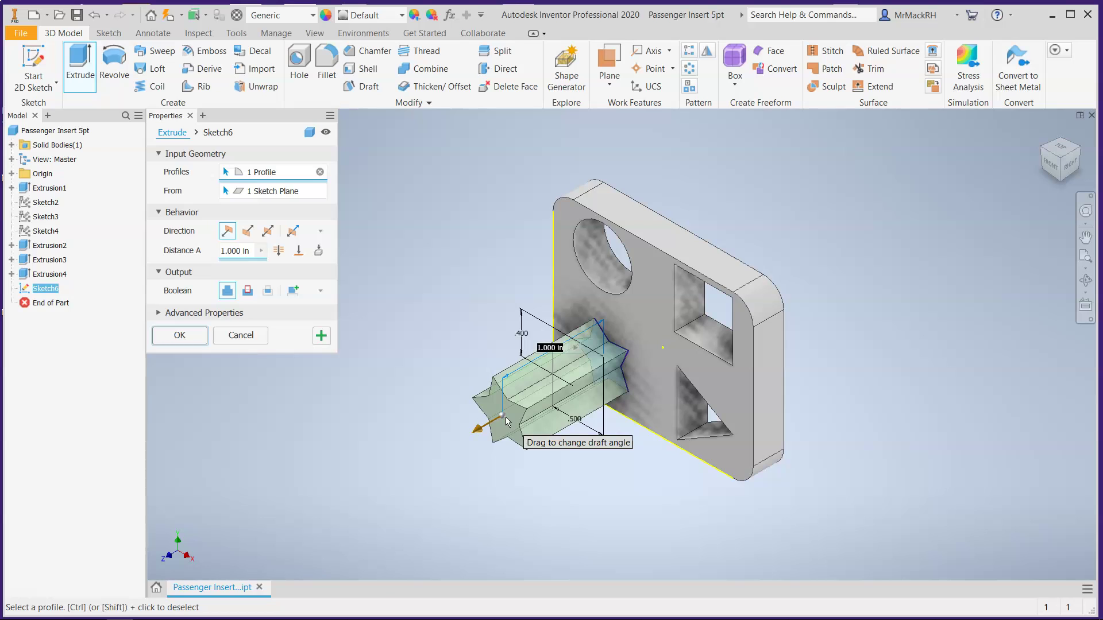
{"action": "left_click", "coordinate": [449, 472]}
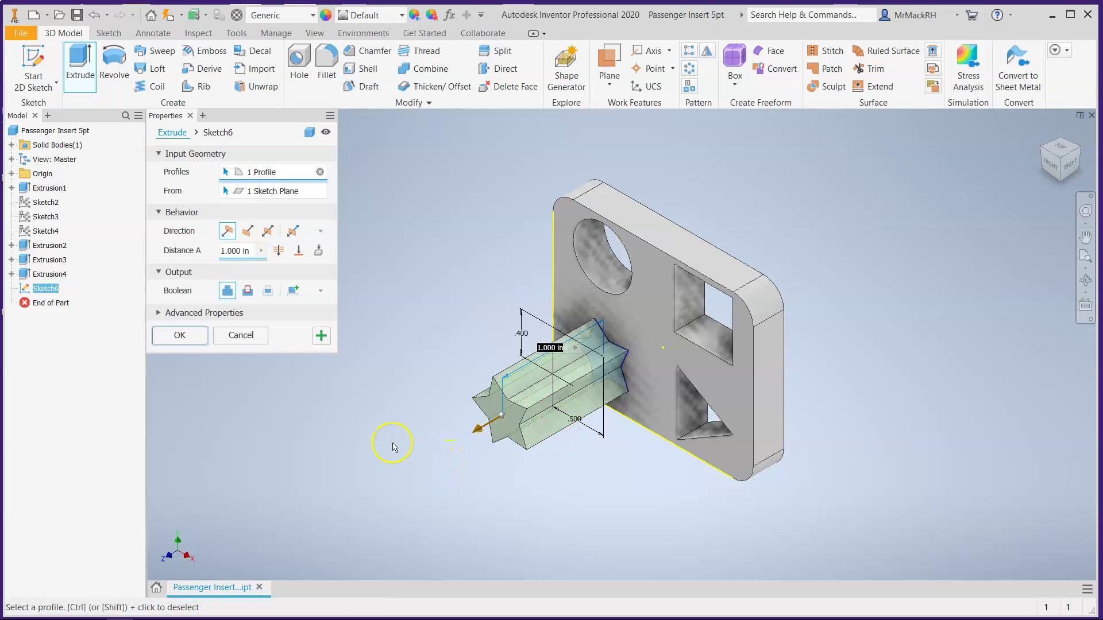
{"action": "left_click", "coordinate": [252, 291]}
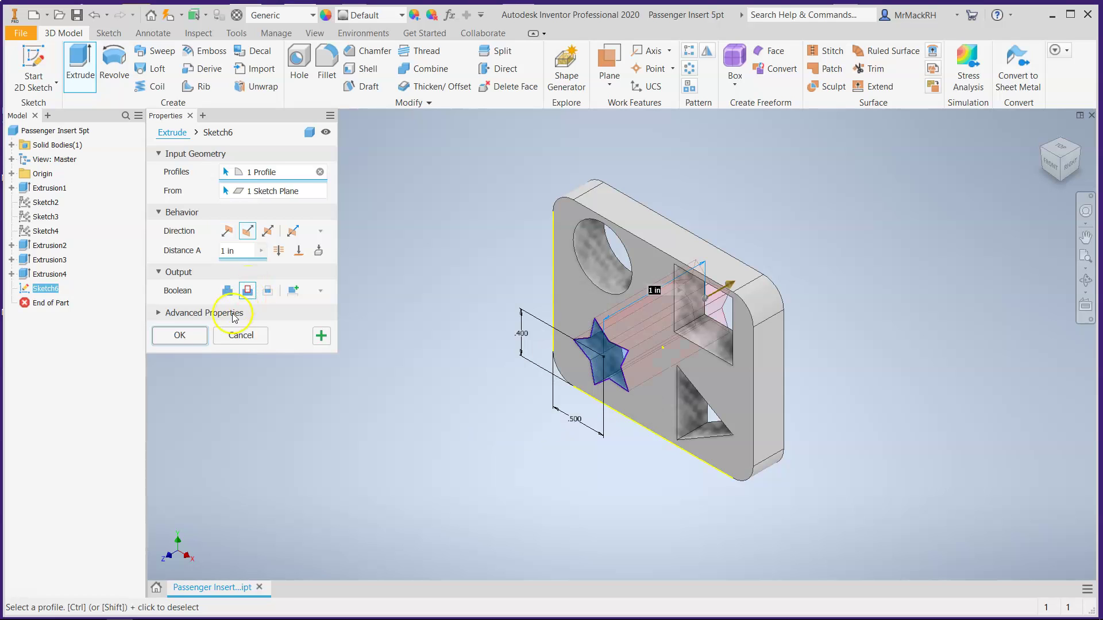
{"action": "left_click", "coordinate": [195, 337]}
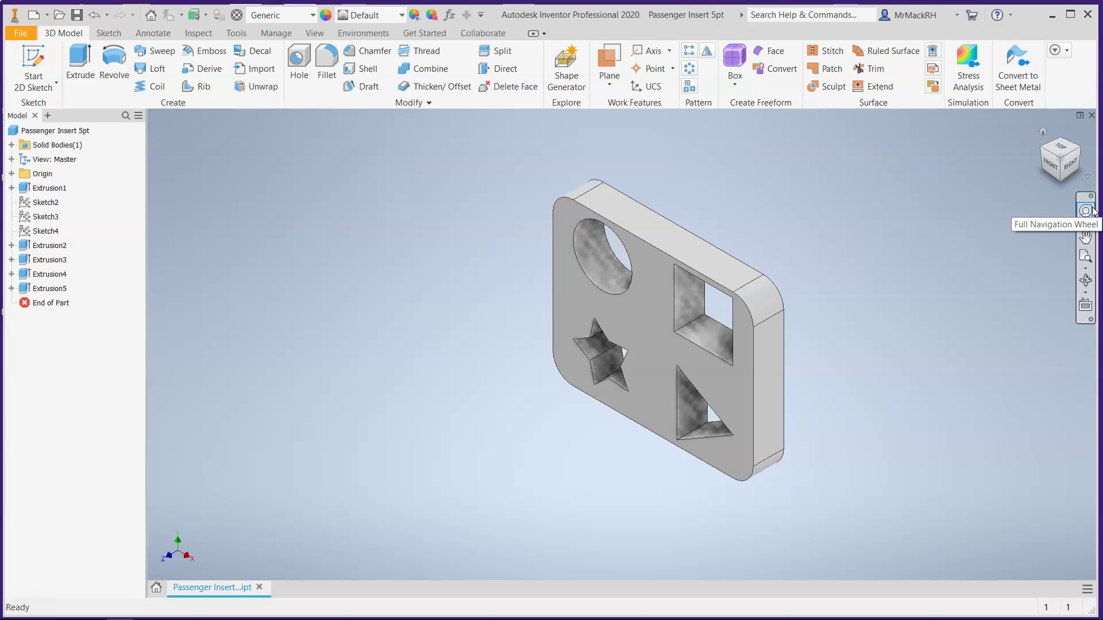
Consult Passenger Base.PNG for the shell thickness, and shell the plate with 0.01 in walls, removing its back face.
{"action": "mouse_move", "coordinate": [625, 617]}
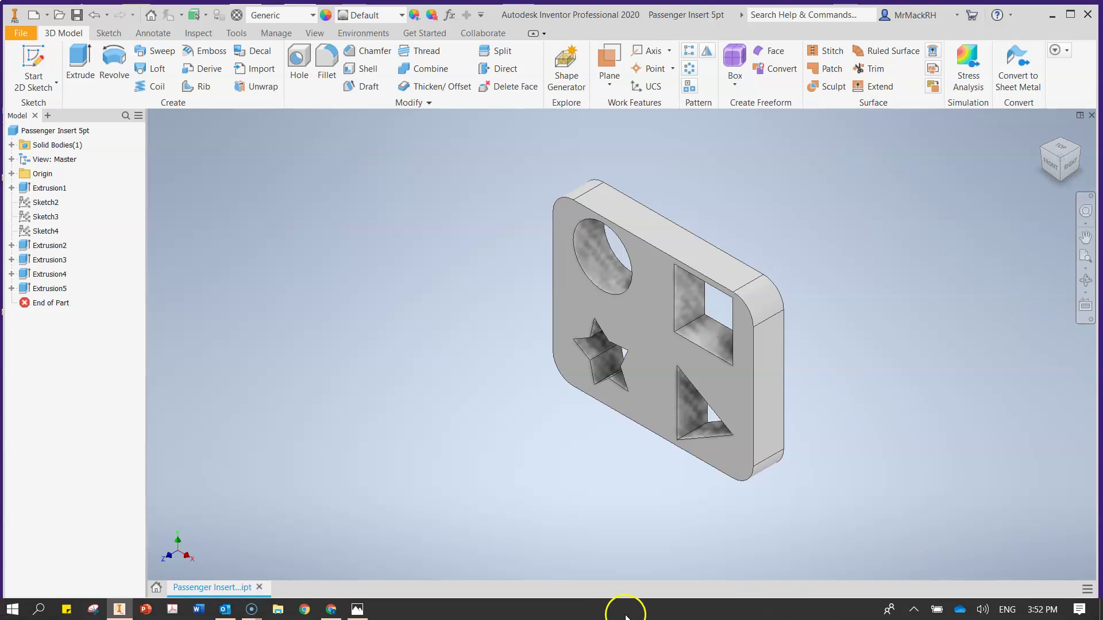
{"action": "left_click", "coordinate": [356, 609]}
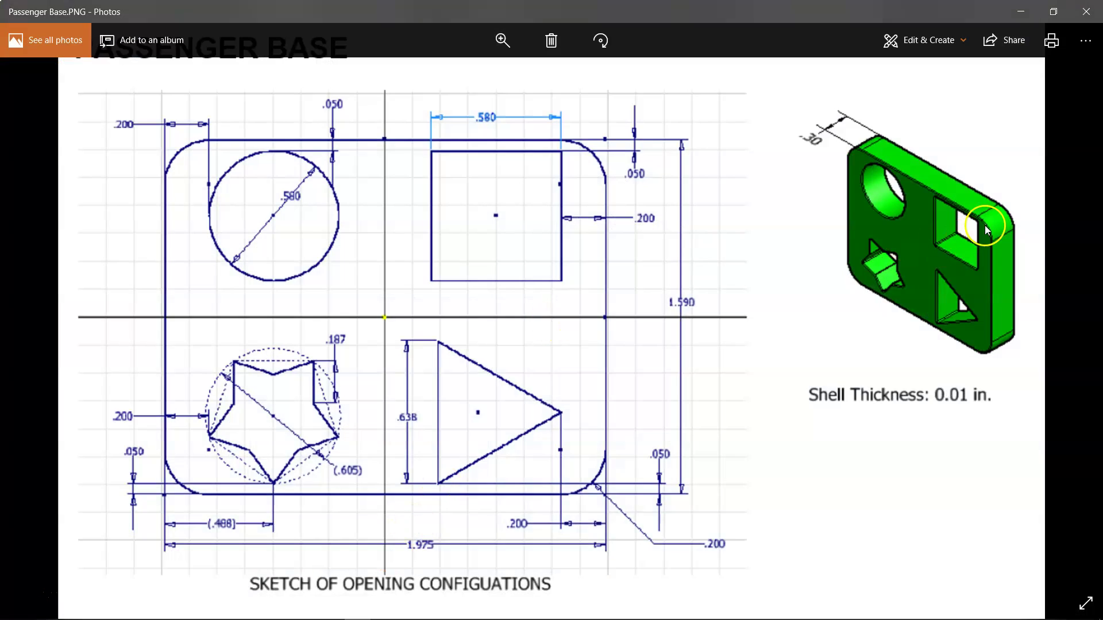
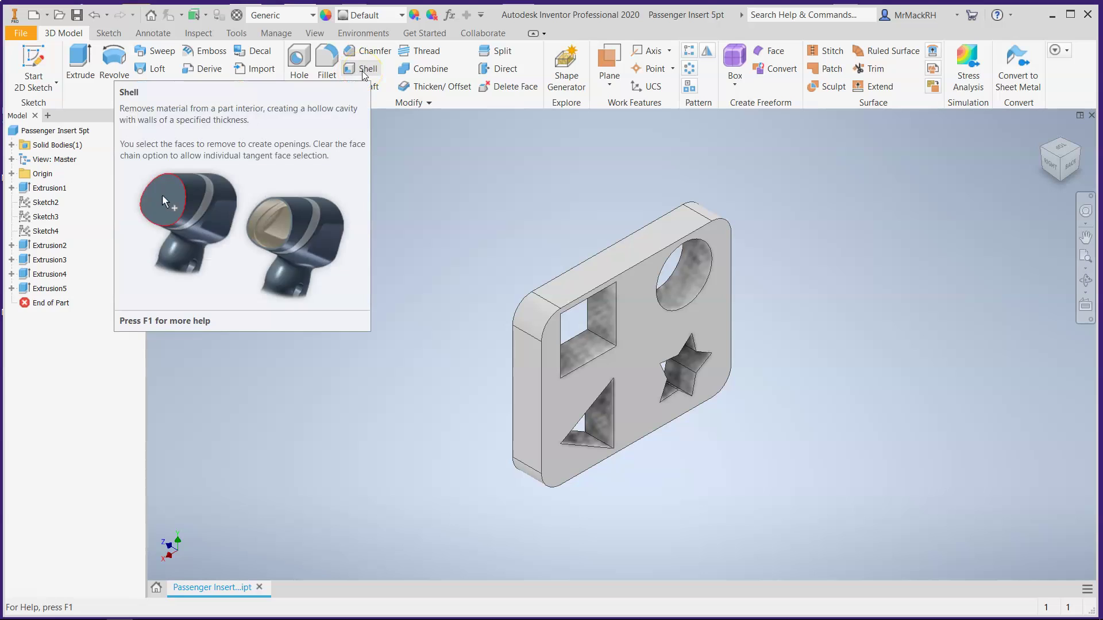
{"action": "left_click", "coordinate": [240, 176]}
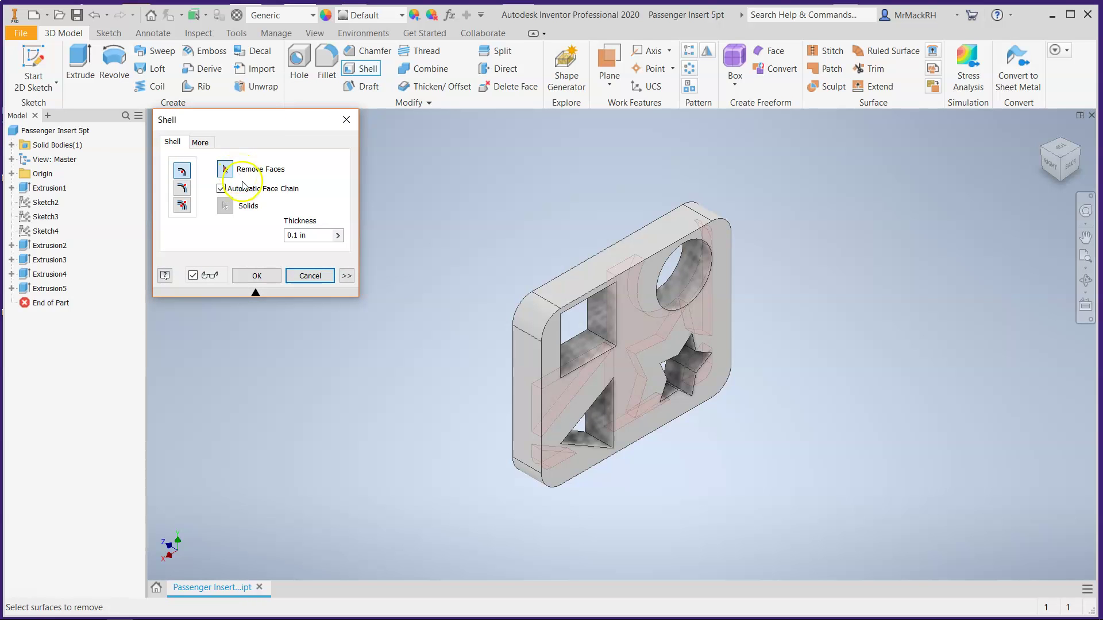
{"action": "left_click", "coordinate": [310, 236]}
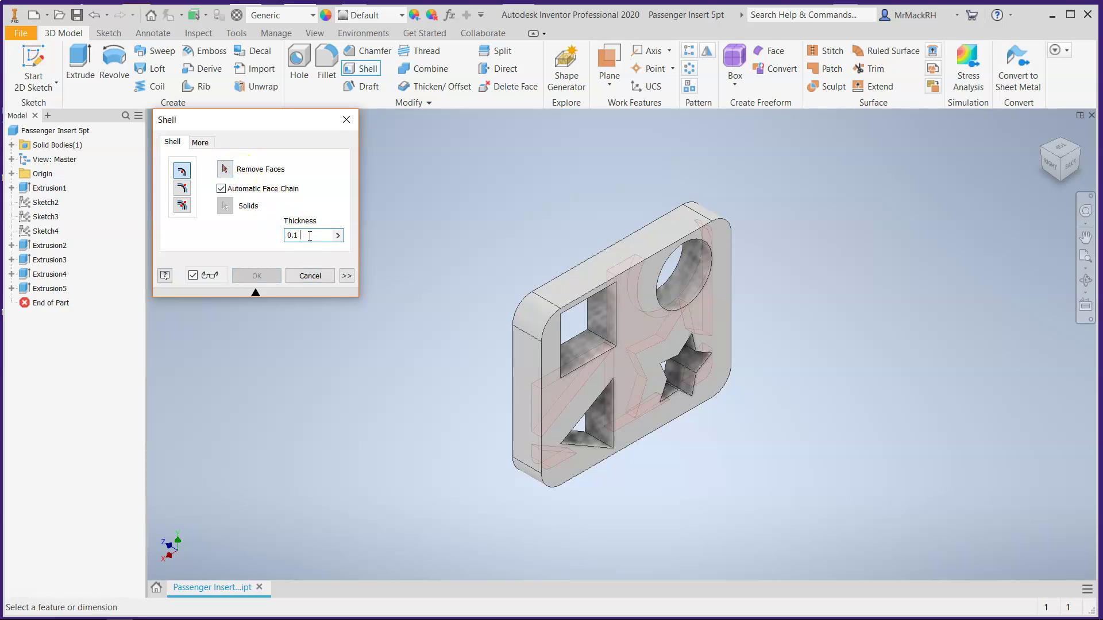
{"action": "key", "text": "BackSpace"}
{"action": "key", "text": "BackSpace"}
{"action": "key", "text": "BackSpace"}
{"action": "key", "text": "BackSpace"}
{"action": "type", "text": "01"}
{"action": "left_click", "coordinate": [630, 338]}
{"action": "left_click", "coordinate": [630, 338]}
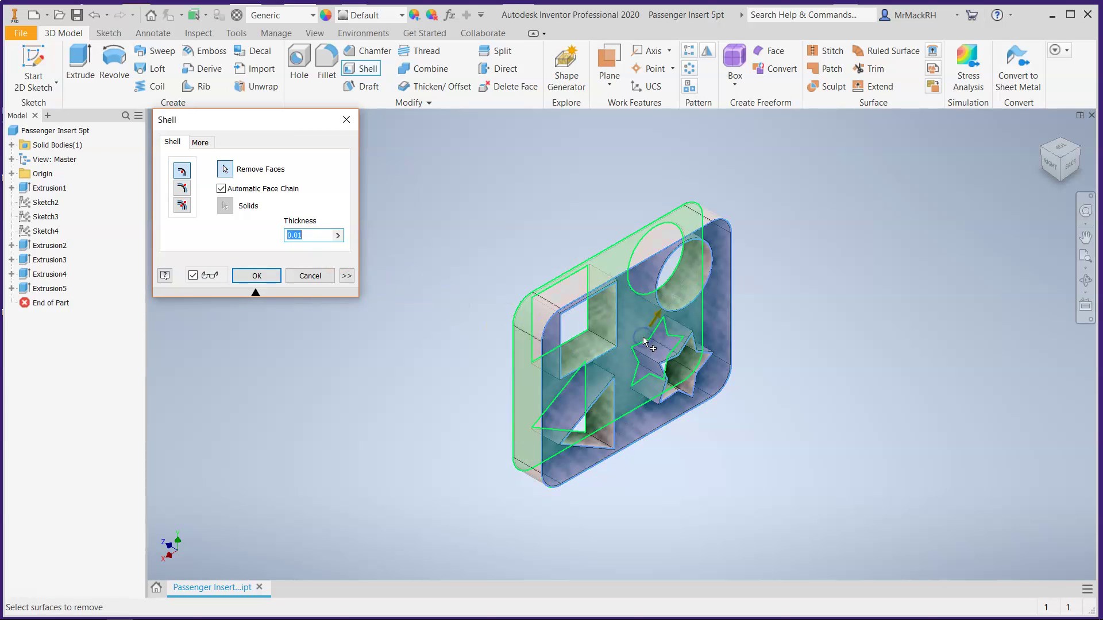
{"action": "left_click", "coordinate": [257, 276]}
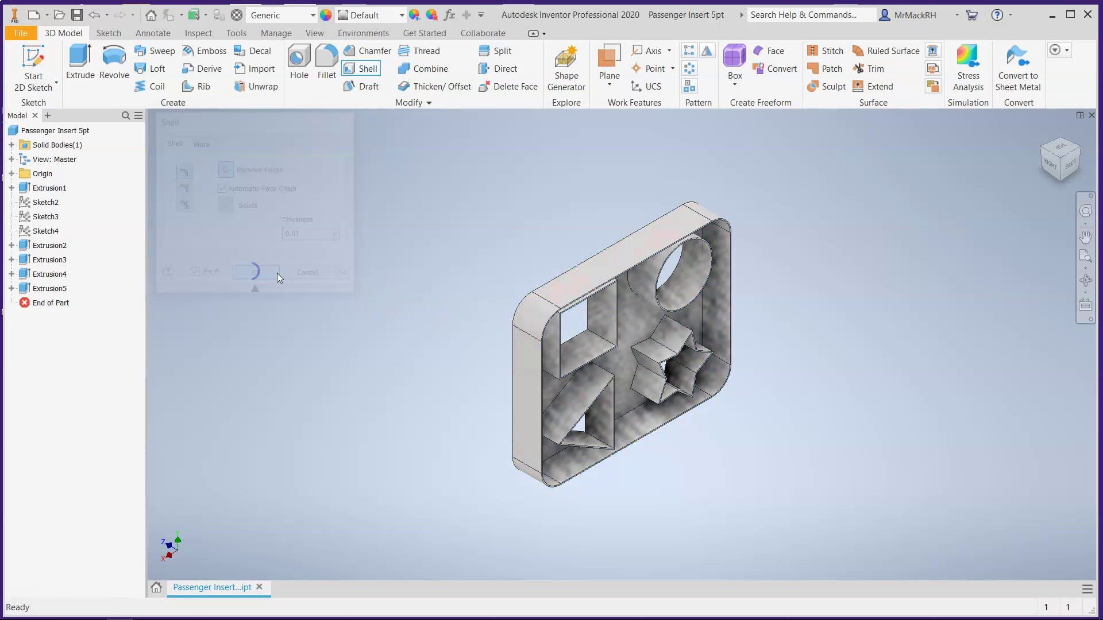
Examine the shelled plate's hollow back and front openings, and compare the part with the Passenger Base drawing.
{"action": "scroll", "coordinate": [864, 409], "scroll_direction": "down", "scroll_amount": 3}
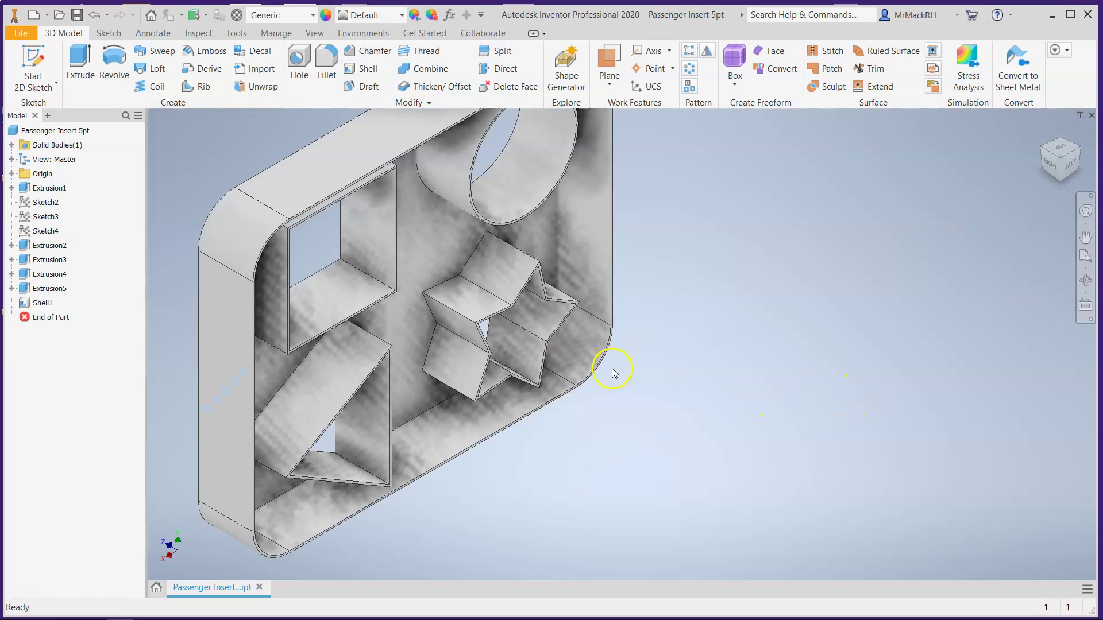
{"action": "scroll", "coordinate": [611, 372], "scroll_direction": "up", "scroll_amount": 3}
{"action": "mouse_move", "coordinate": [1054, 160]}
{"action": "left_mouse_down"}
{"action": "mouse_move", "coordinate": [975, 103]}
{"action": "mouse_move", "coordinate": [956, 564]}
{"action": "mouse_move", "coordinate": [850, 536]}
{"action": "mouse_move", "coordinate": [771, 564]}
{"action": "mouse_move", "coordinate": [729, 113]}
{"action": "mouse_move", "coordinate": [689, 143]}
{"action": "mouse_move", "coordinate": [690, 175]}
{"action": "mouse_move", "coordinate": [716, 212]}
{"action": "mouse_move", "coordinate": [763, 222]}
{"action": "mouse_move", "coordinate": [800, 214]}
{"action": "mouse_move", "coordinate": [854, 180]}
{"action": "mouse_move", "coordinate": [864, 153]}
{"action": "mouse_move", "coordinate": [843, 115]}
{"action": "left_mouse_up"}
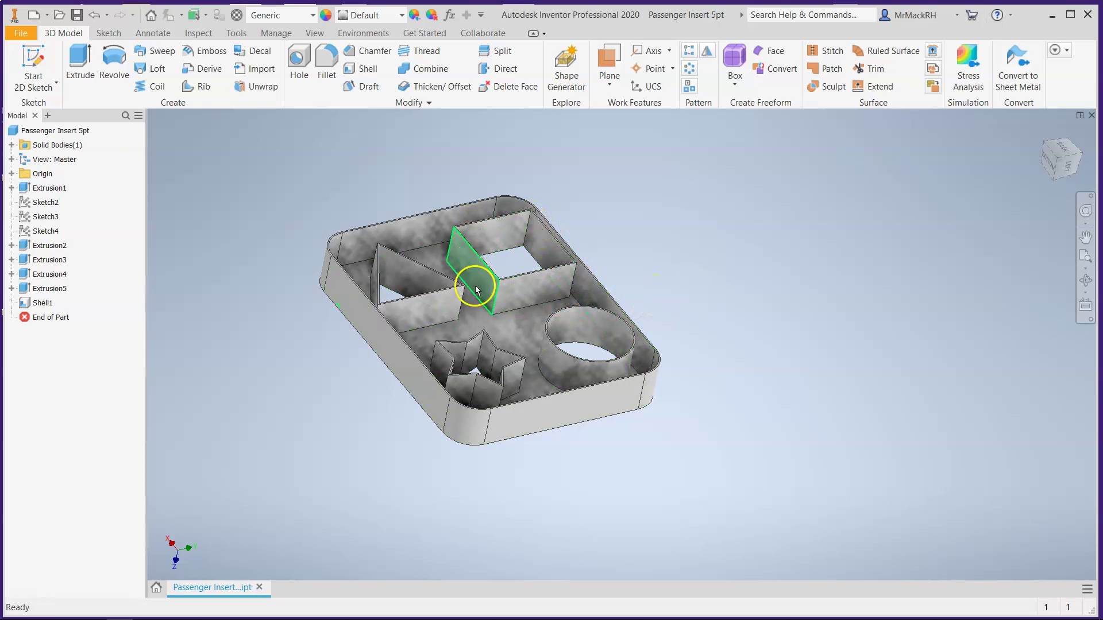
{"action": "left_click", "coordinate": [1055, 152]}
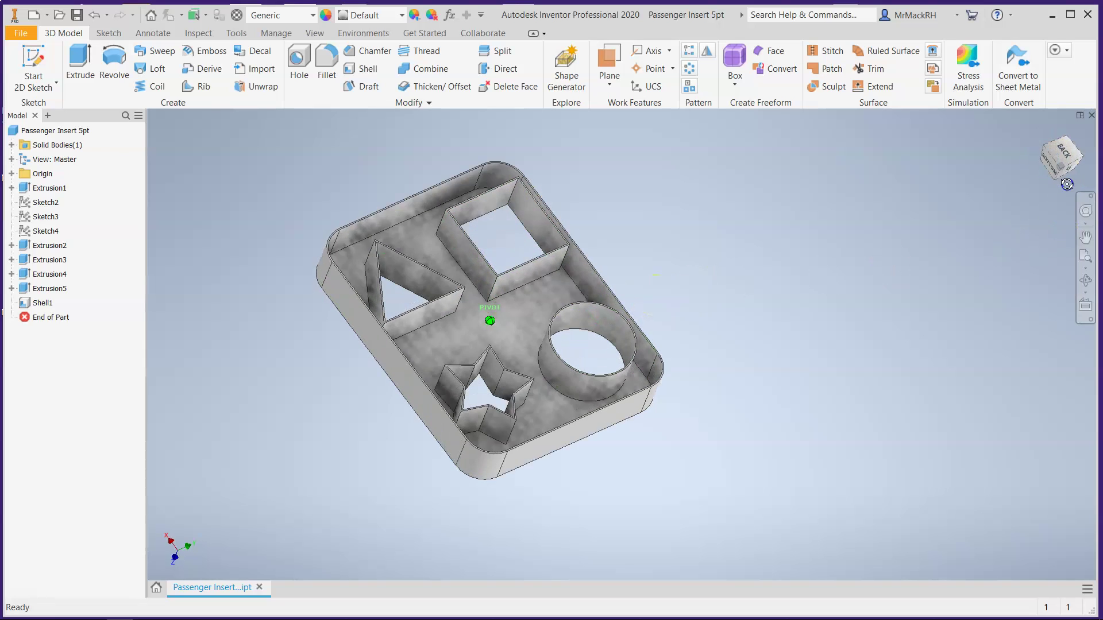
{"action": "left_click_drag", "start_coordinate": [1015, 258], "coordinate": [945, 306]}
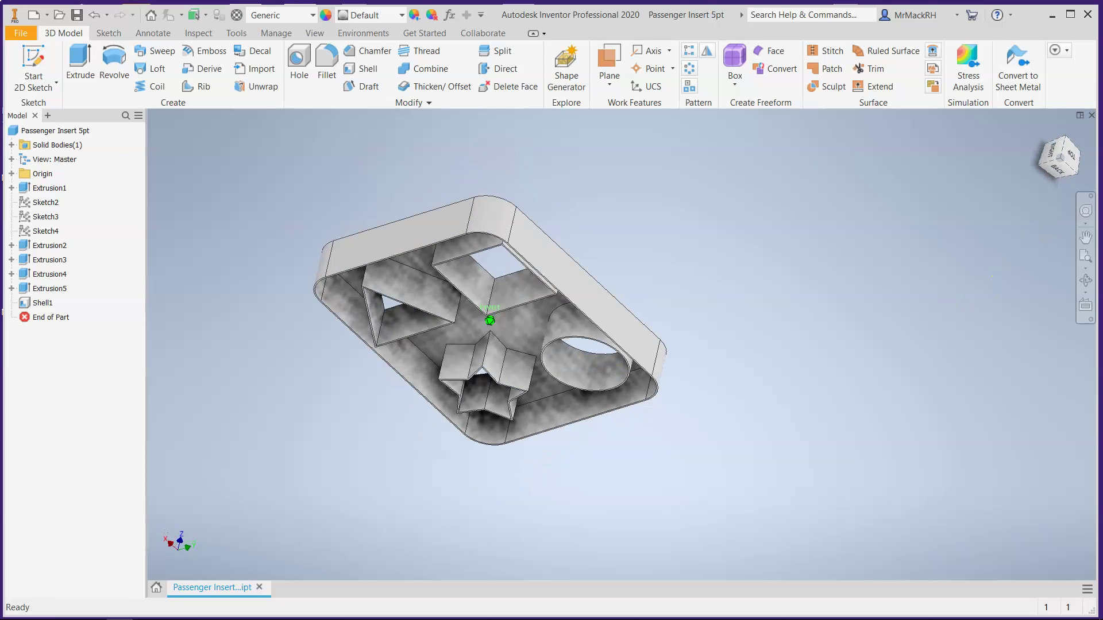
{"action": "mouse_move", "coordinate": [958, 312]}
{"action": "left_mouse_down"}
{"action": "mouse_move", "coordinate": [1063, 351]}
{"action": "mouse_move", "coordinate": [199, 376]}
{"action": "mouse_move", "coordinate": [273, 428]}
{"action": "mouse_move", "coordinate": [277, 466]}
{"action": "mouse_move", "coordinate": [251, 539]}
{"action": "mouse_move", "coordinate": [305, 527]}
{"action": "mouse_move", "coordinate": [308, 392]}
{"action": "mouse_move", "coordinate": [1070, 270]}
{"action": "mouse_move", "coordinate": [889, 253]}
{"action": "mouse_move", "coordinate": [768, 291]}
{"action": "mouse_move", "coordinate": [665, 352]}
{"action": "mouse_move", "coordinate": [509, 544]}
{"action": "left_mouse_up"}
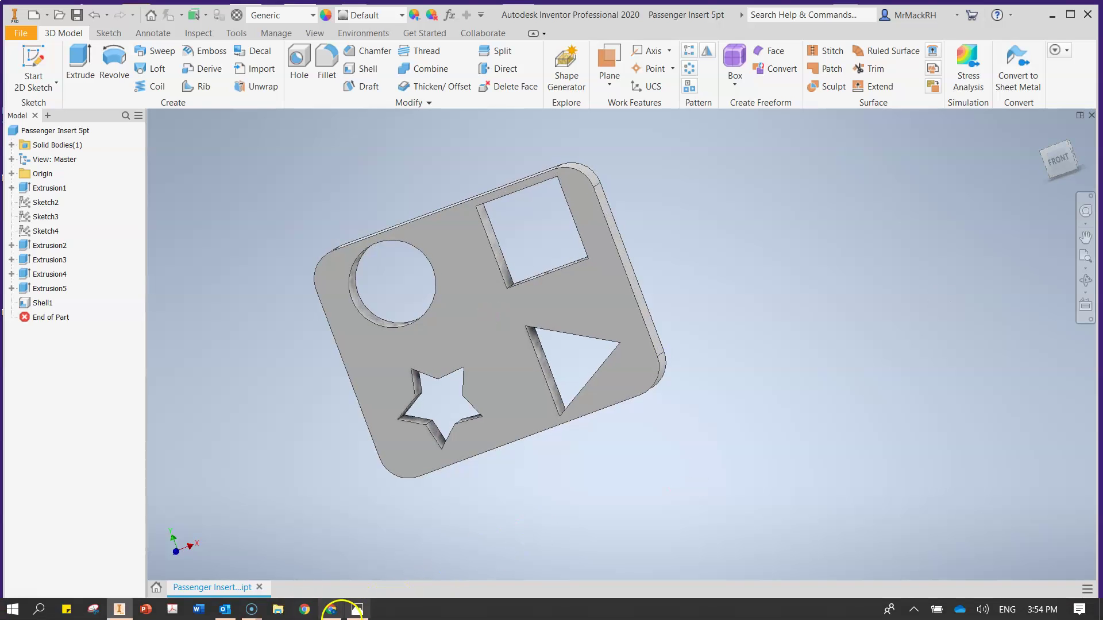
{"action": "left_click", "coordinate": [356, 610]}
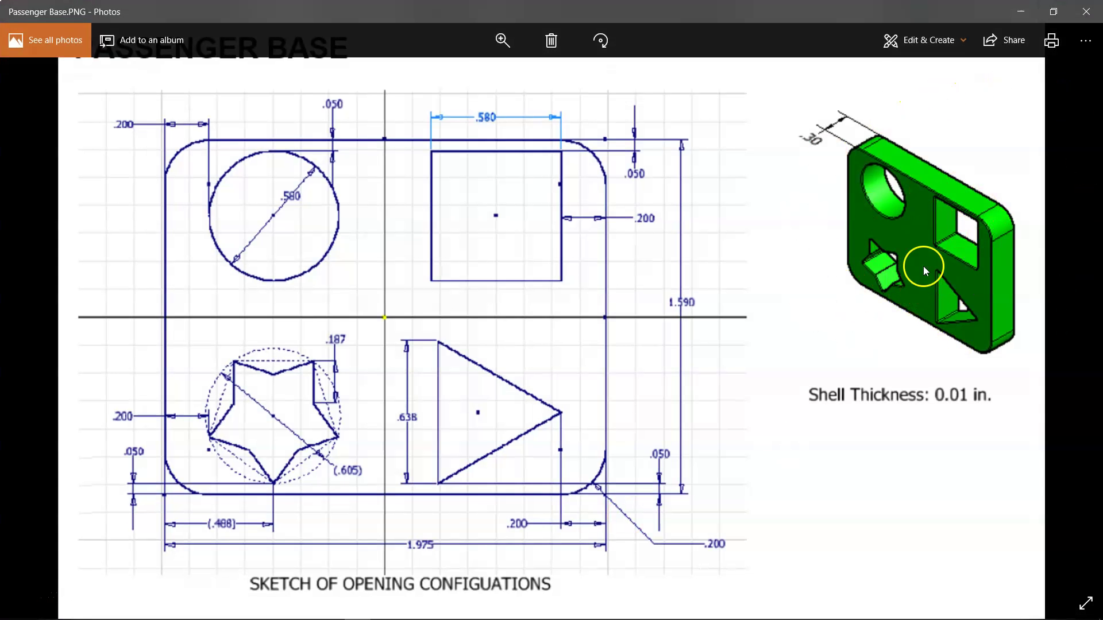
{"action": "left_click", "coordinate": [1031, 9]}
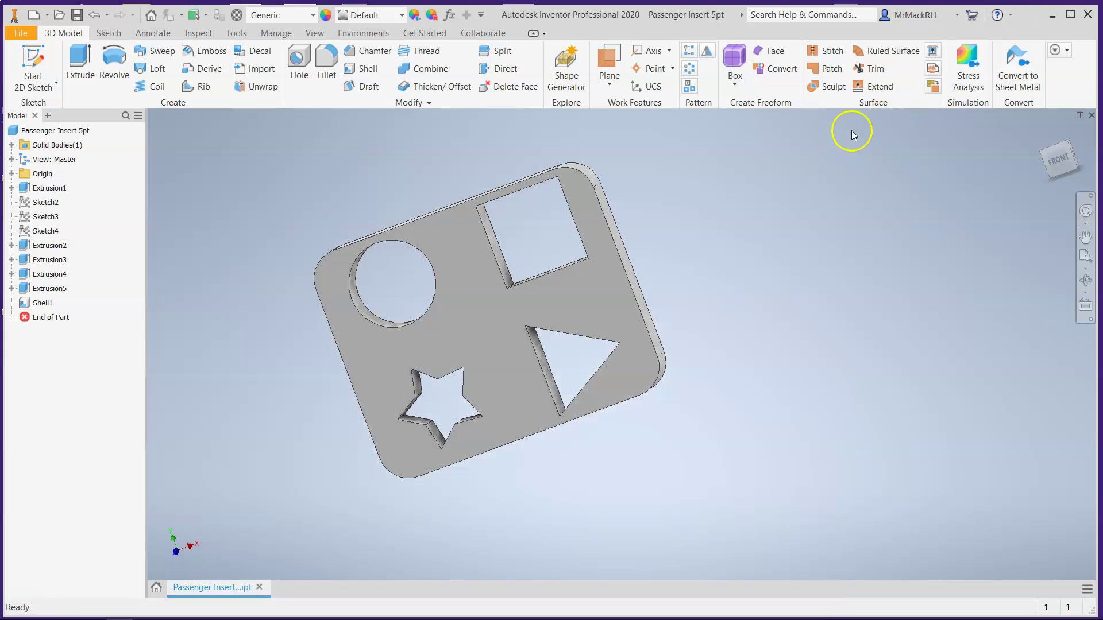
{"action": "left_click", "coordinate": [1067, 153]}
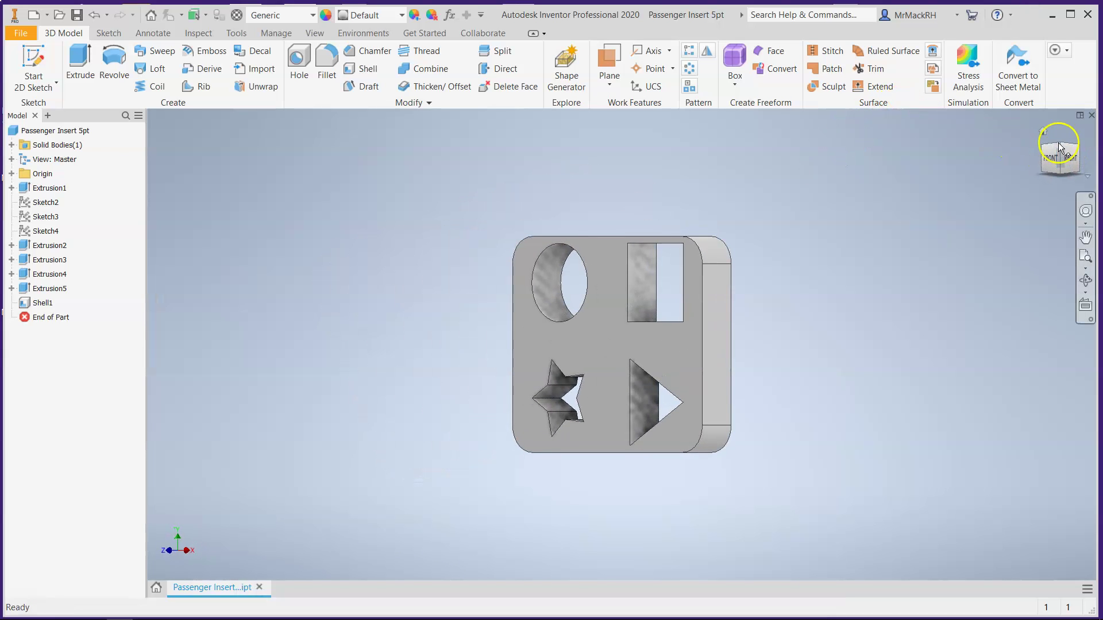
{"action": "left_click", "coordinate": [1060, 145]}
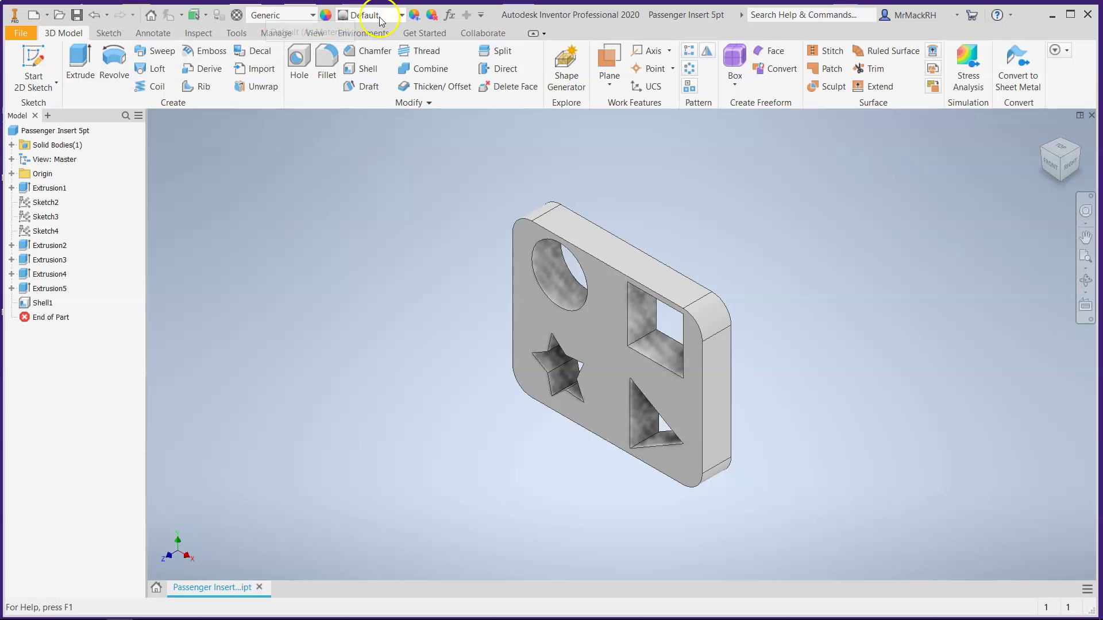
Open the Appearance Browser, look through the material libraries, and show the Autodesk Appearance Library.
{"action": "left_click", "coordinate": [326, 15]}
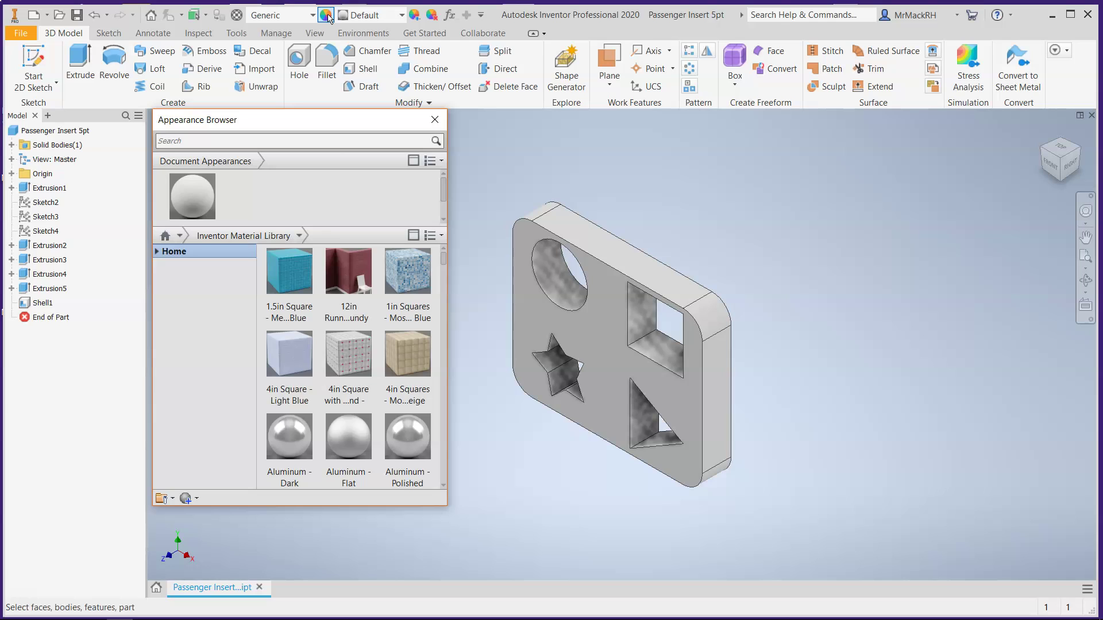
{"action": "left_click", "coordinate": [157, 253]}
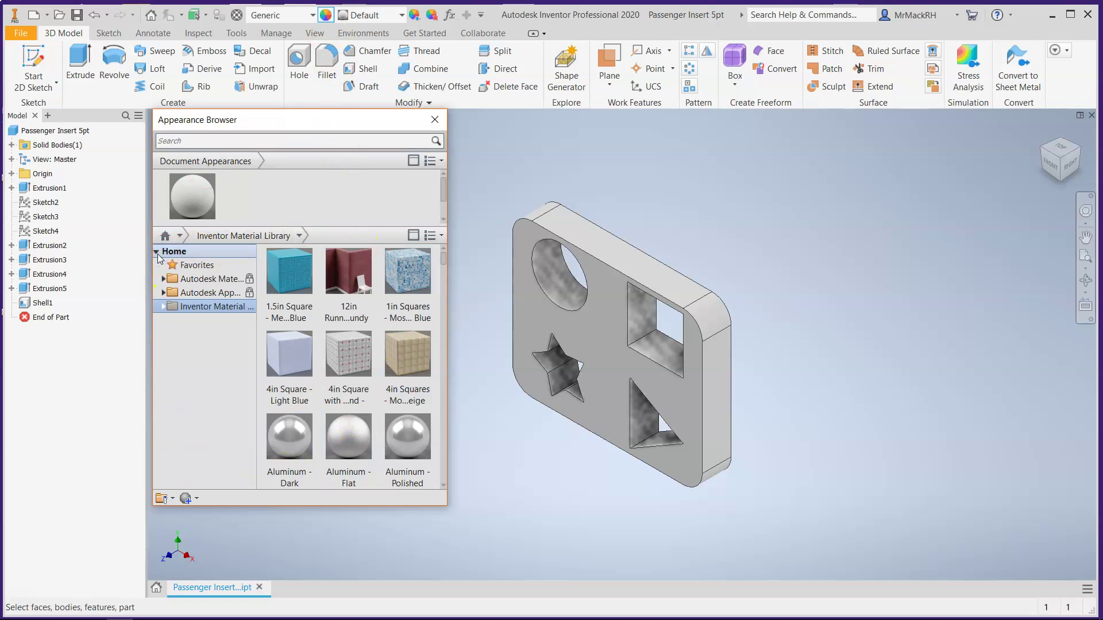
{"action": "left_click", "coordinate": [172, 252]}
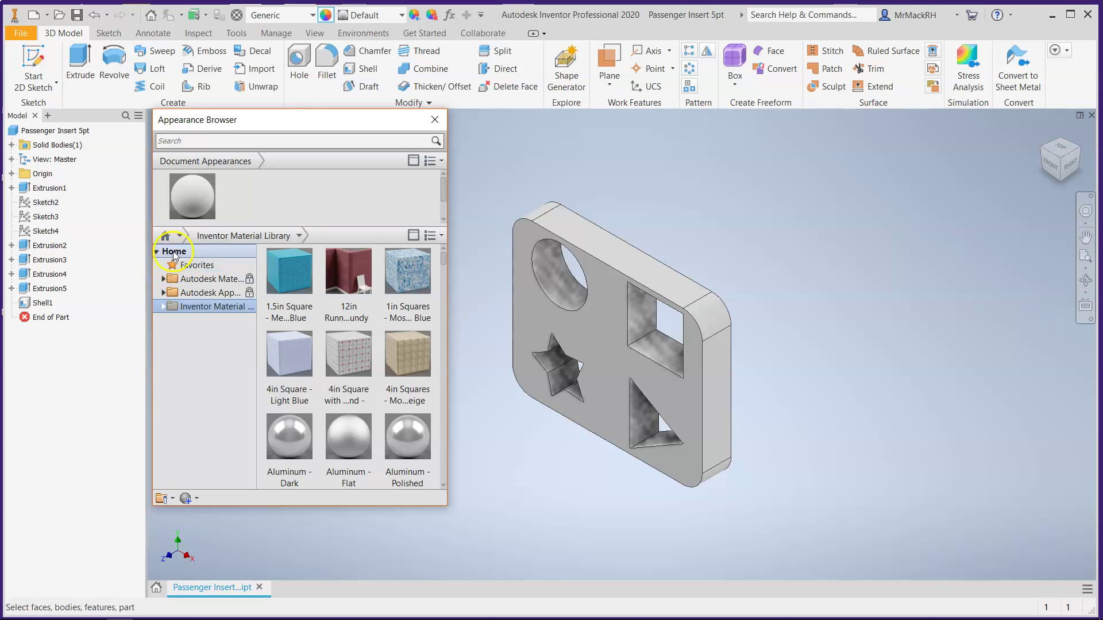
{"action": "left_click", "coordinate": [193, 280]}
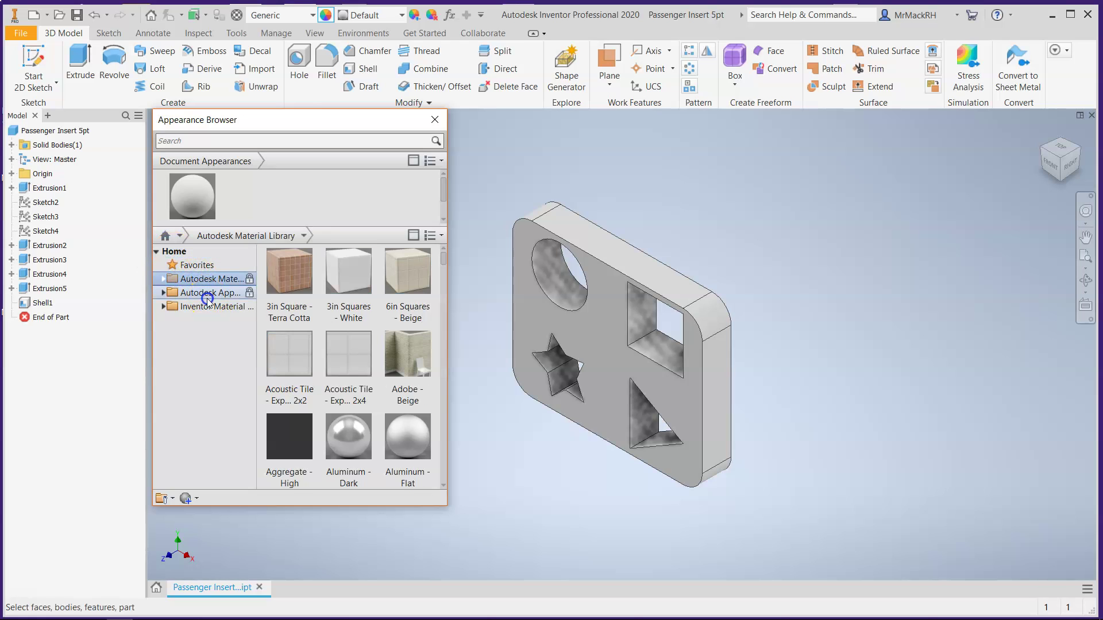
{"action": "left_click", "coordinate": [207, 294]}
{"action": "left_click", "coordinate": [203, 309]}
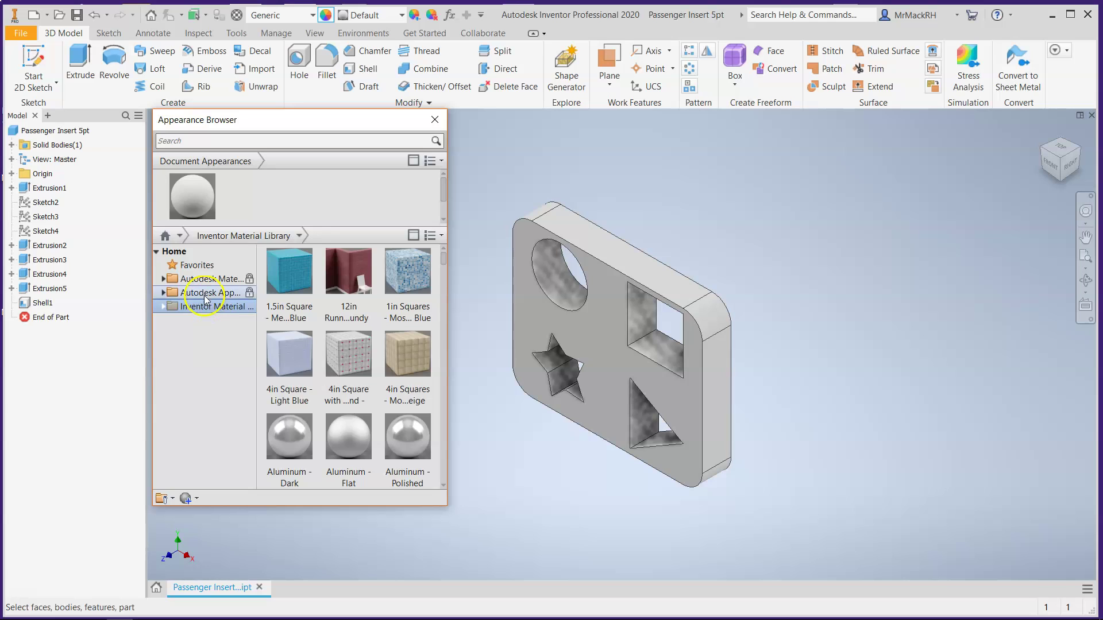
{"action": "left_click", "coordinate": [205, 295]}
{"action": "left_click", "coordinate": [161, 279]}
{"action": "left_click", "coordinate": [162, 279]}
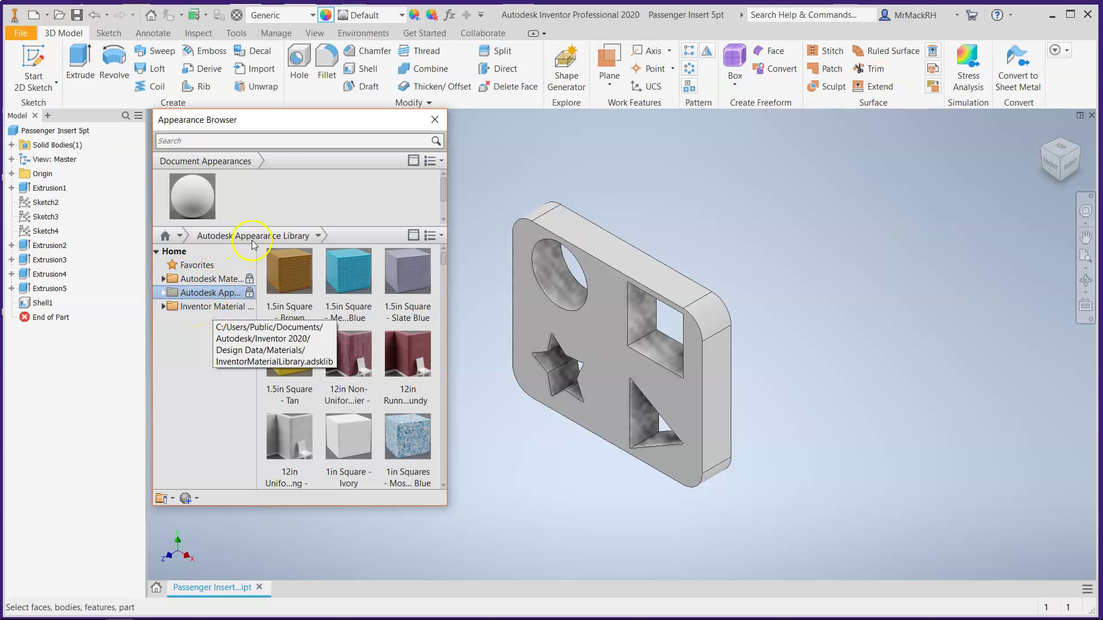
Search the appearance libraries for "Green" and show the matches from all libraries.
{"action": "left_click", "coordinate": [269, 139]}
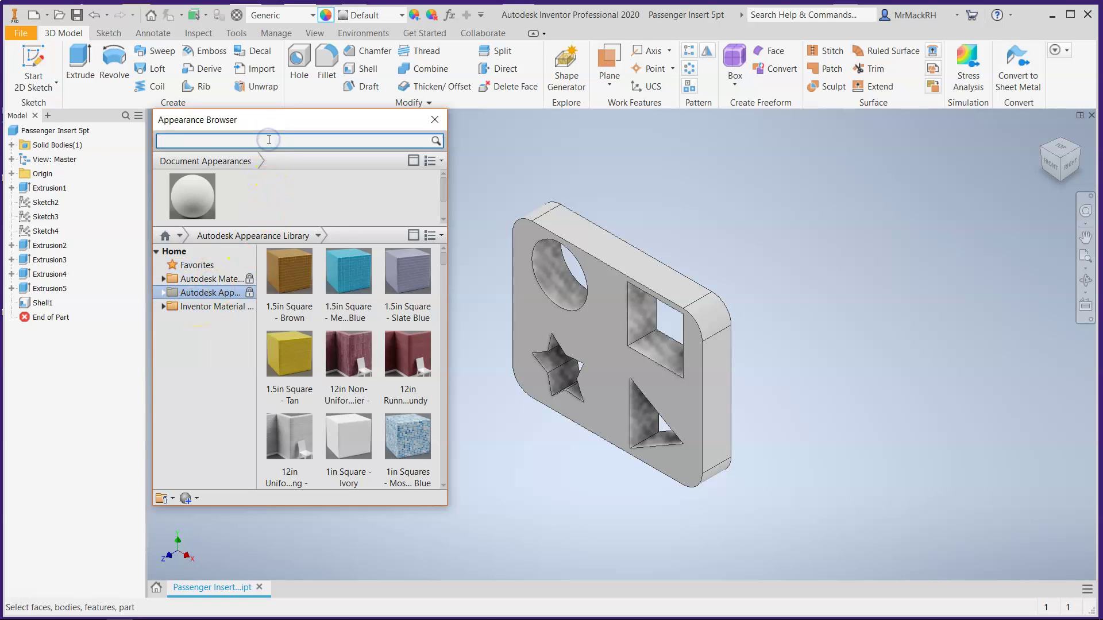
{"action": "type", "text": "Green"}
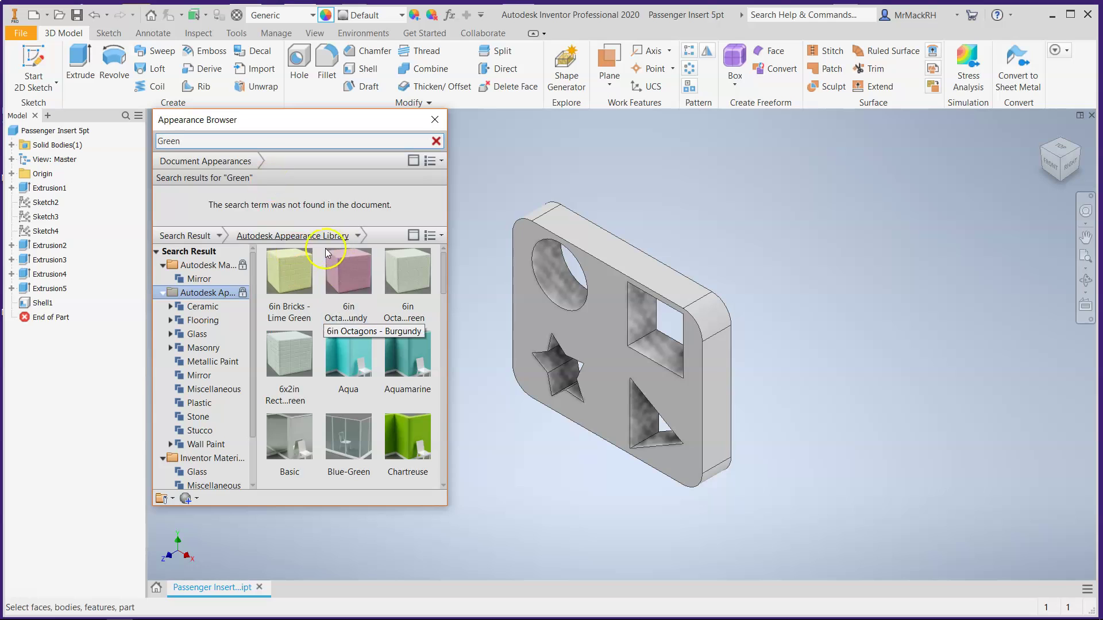
{"action": "left_click", "coordinate": [205, 260]}
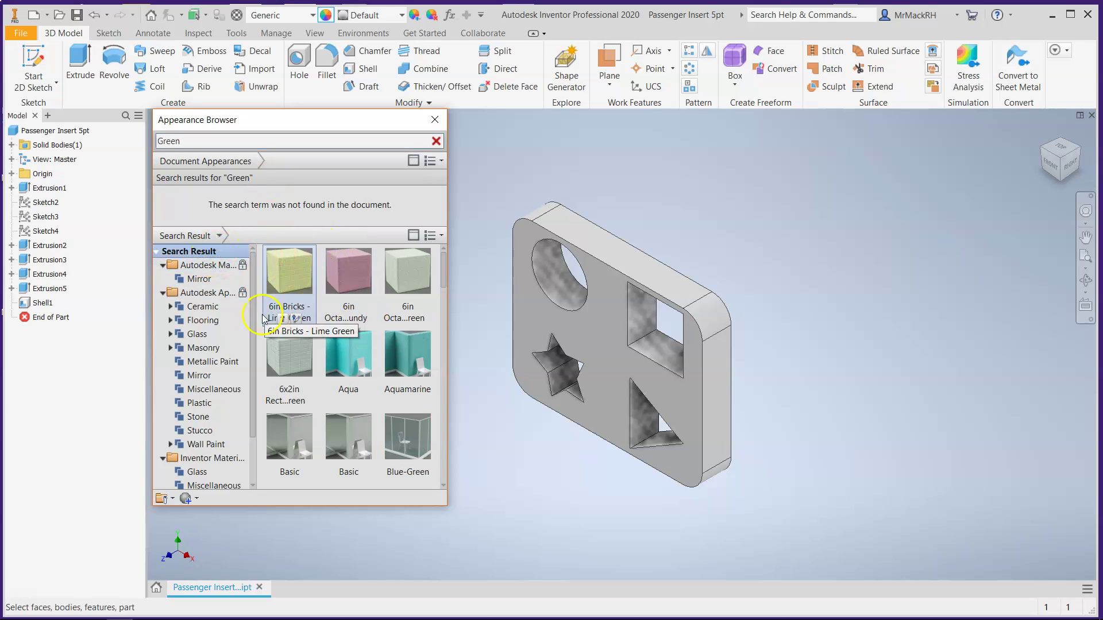
{"action": "left_click", "coordinate": [178, 309]}
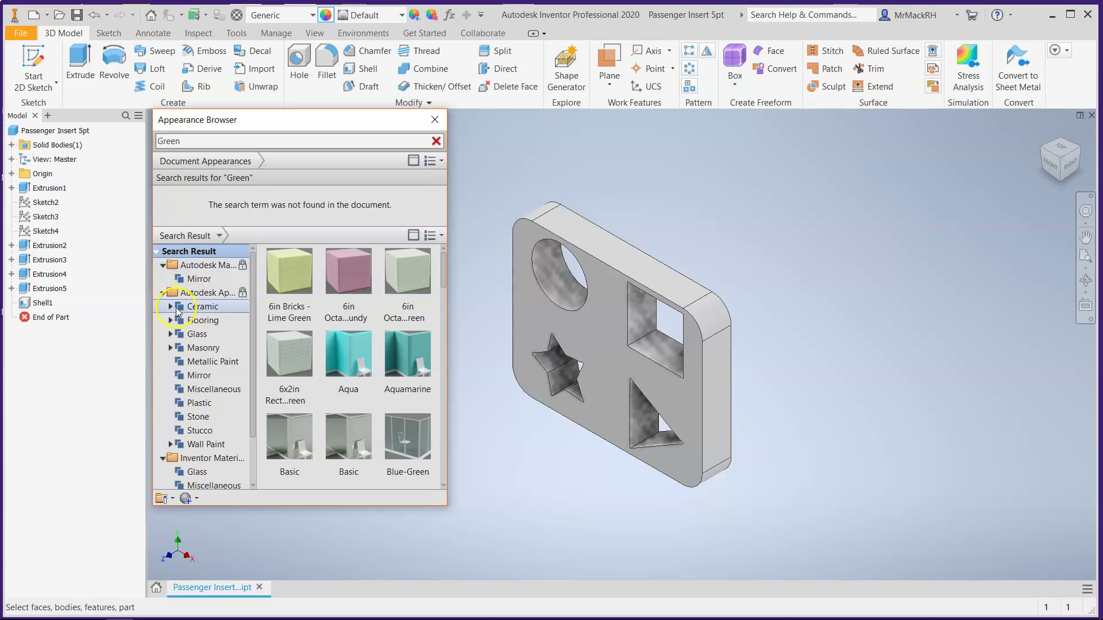
Look through the green appearances in the search results for one suitable for the plate.
{"action": "scroll", "coordinate": [414, 313], "scroll_direction": "down", "scroll_amount": 3}
{"action": "left_click", "coordinate": [415, 316]}
{"action": "scroll", "coordinate": [415, 315], "scroll_direction": "down", "scroll_amount": 3}
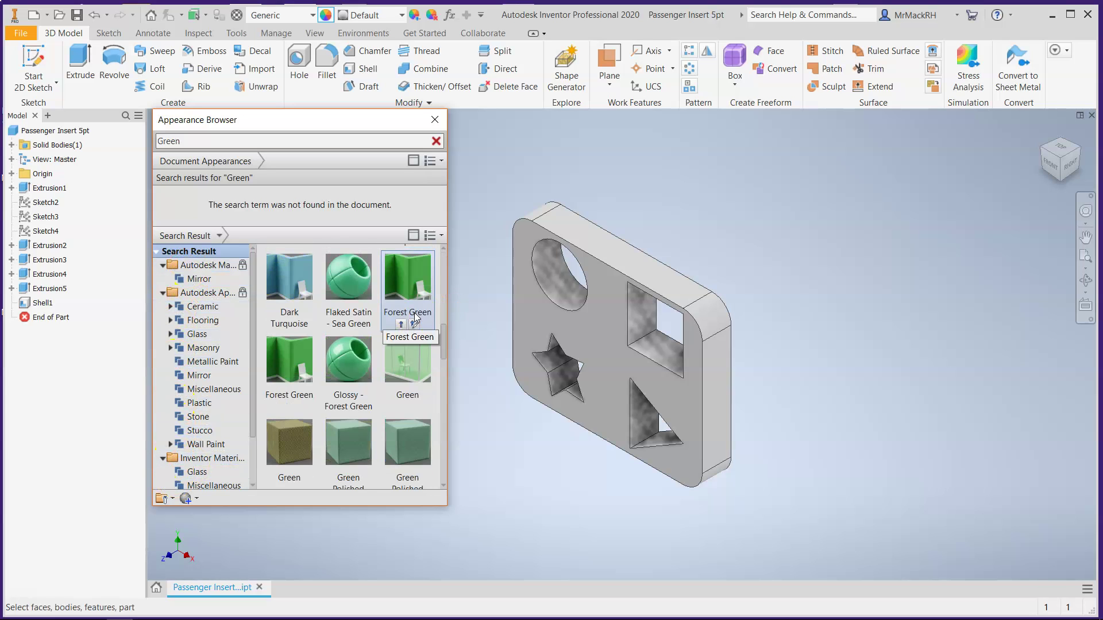
{"action": "scroll", "coordinate": [415, 315], "scroll_direction": "down", "scroll_amount": 3}
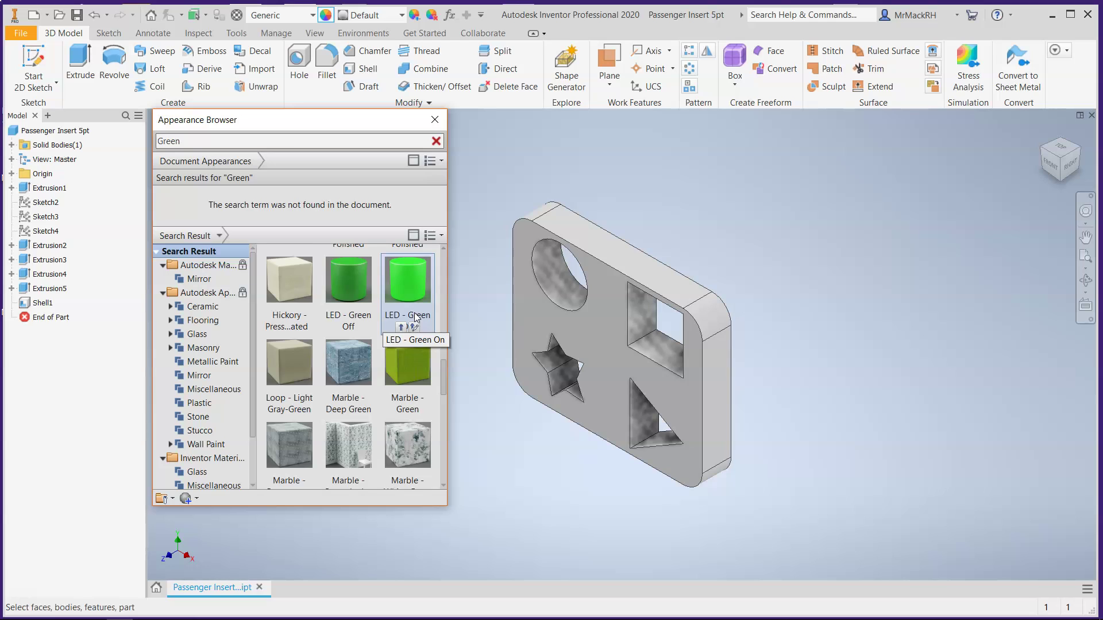
{"action": "scroll", "coordinate": [416, 318], "scroll_direction": "down", "scroll_amount": 3}
{"action": "scroll", "coordinate": [416, 316], "scroll_direction": "down", "scroll_amount": 3}
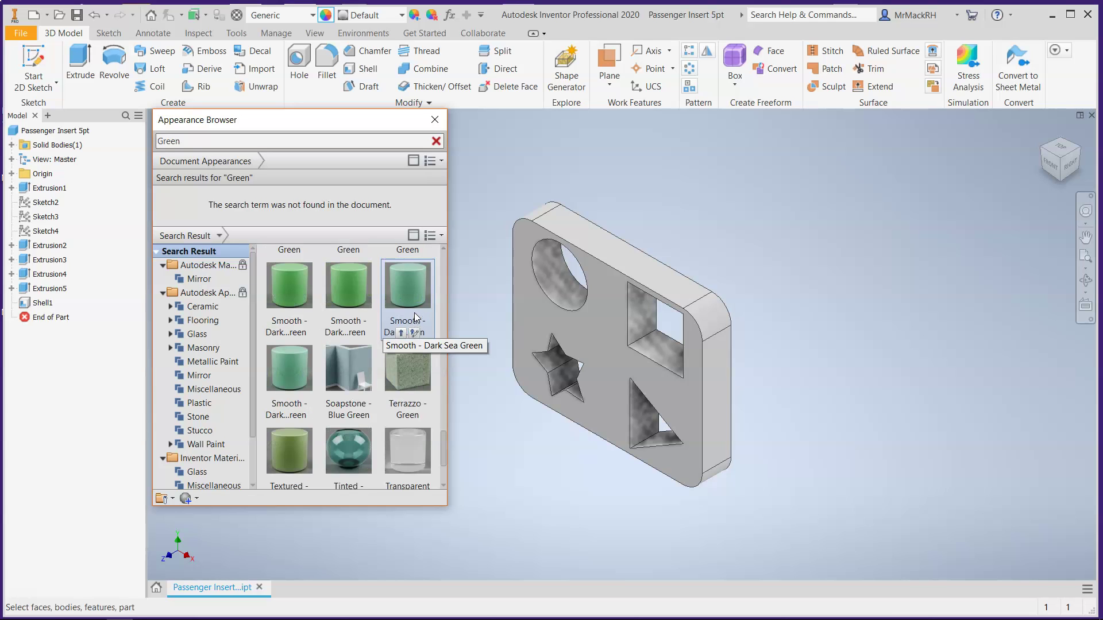
{"action": "scroll", "coordinate": [415, 316], "scroll_direction": "down", "scroll_amount": 2}
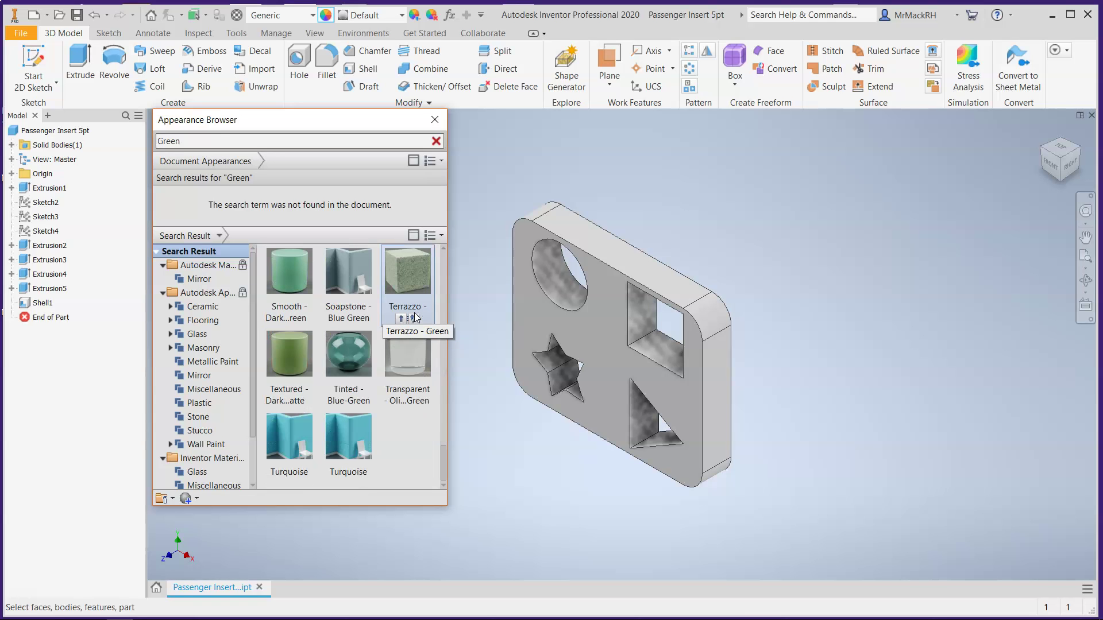
{"action": "scroll", "coordinate": [416, 317], "scroll_direction": "up", "scroll_amount": 3}
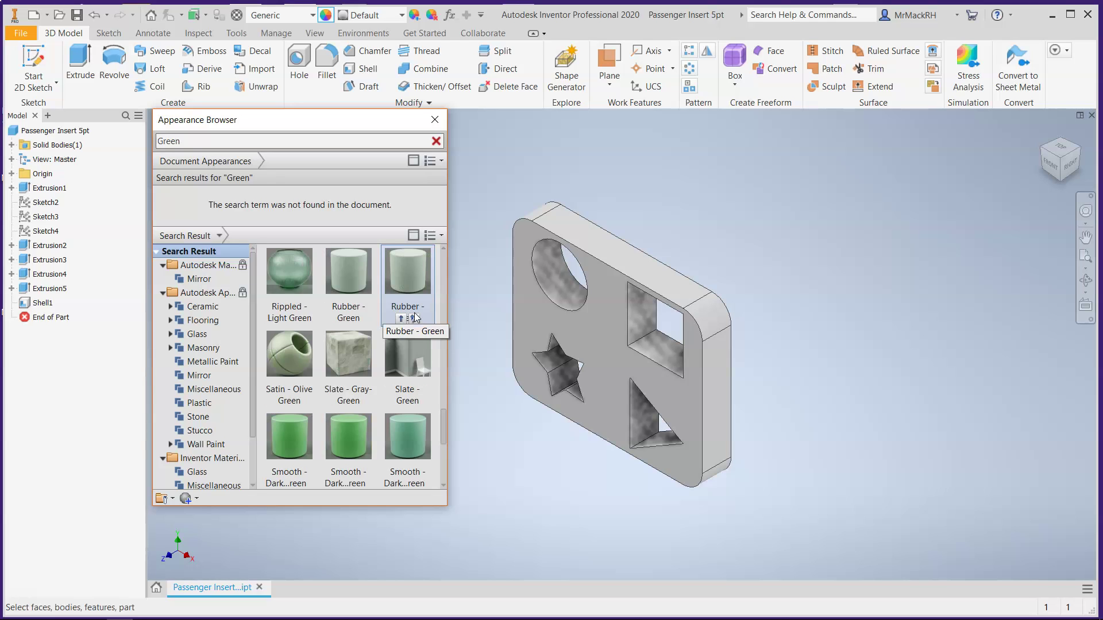
{"action": "scroll", "coordinate": [416, 317], "scroll_direction": "up", "scroll_amount": 3}
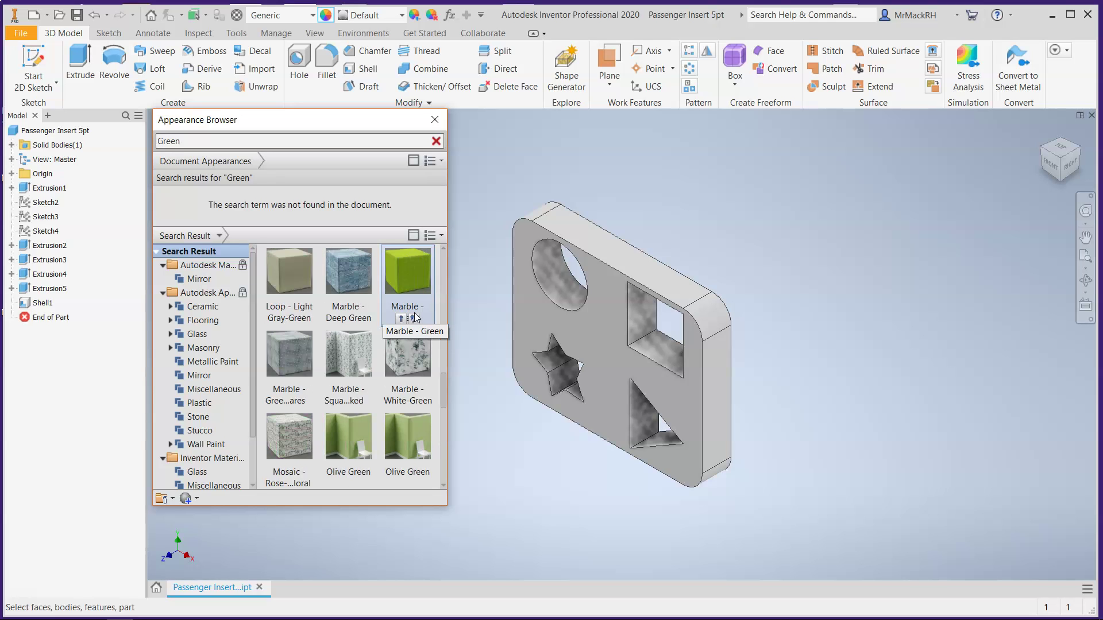
{"action": "scroll", "coordinate": [416, 318], "scroll_direction": "up", "scroll_amount": 5}
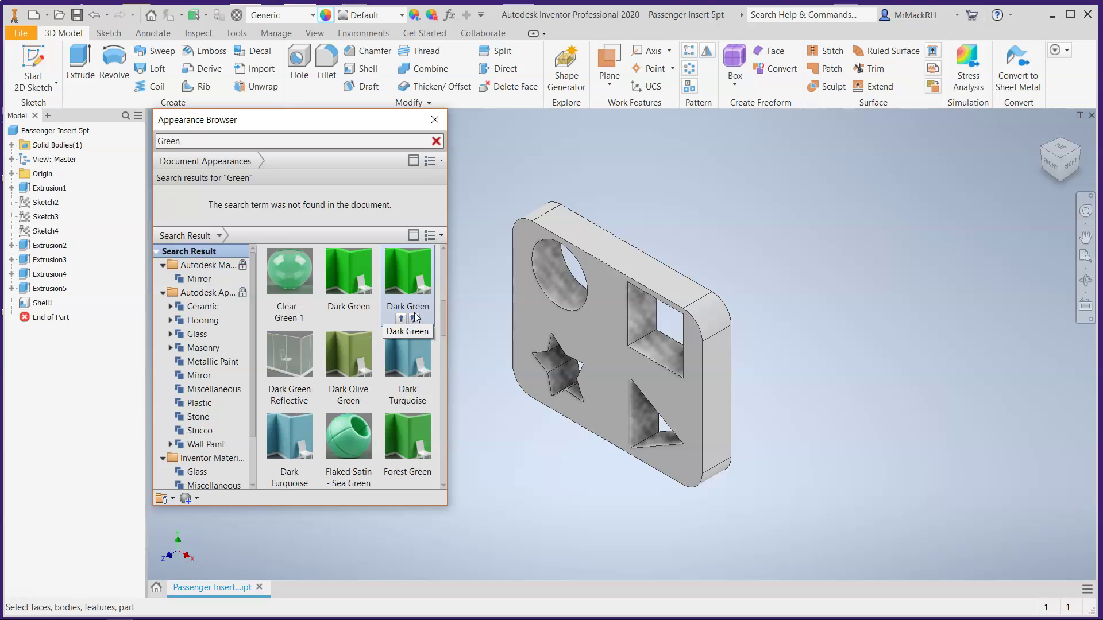
{"action": "scroll", "coordinate": [416, 318], "scroll_direction": "up", "scroll_amount": 2}
{"action": "scroll", "coordinate": [416, 317], "scroll_direction": "down", "scroll_amount": 2}
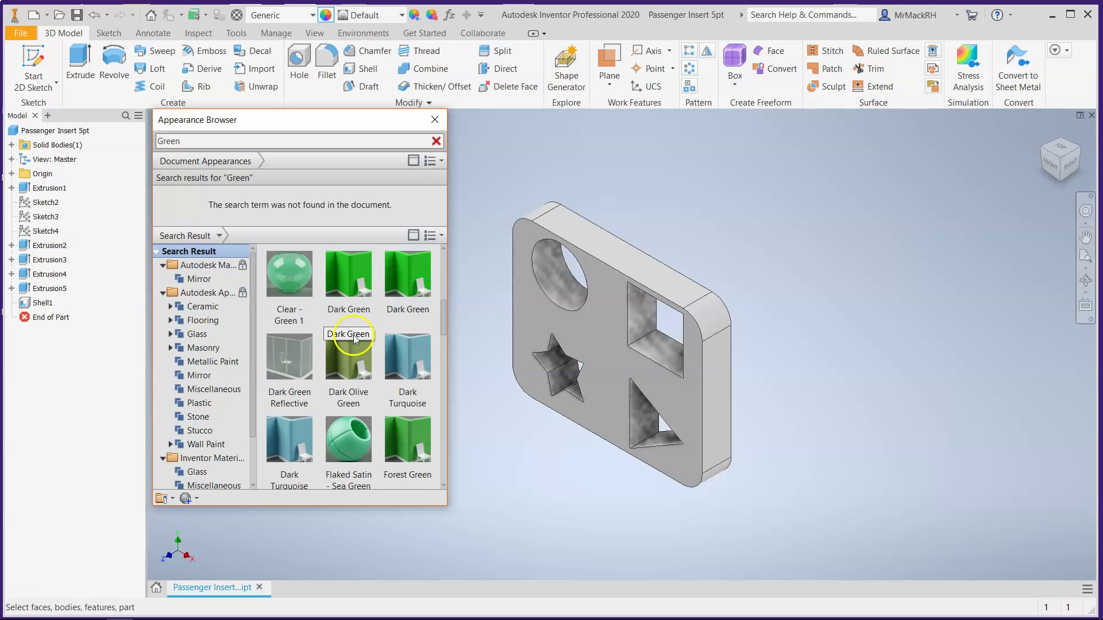
Add the Dark Green wall paint appearance from the search results to the document appearances.
{"action": "left_click", "coordinate": [350, 295]}
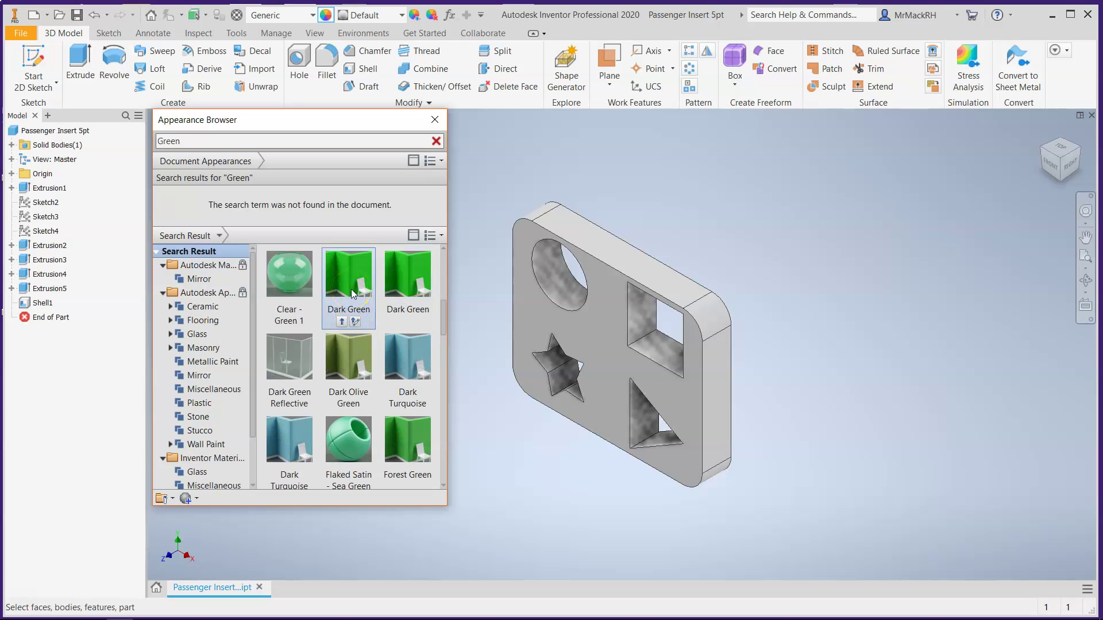
{"action": "left_click", "coordinate": [353, 280]}
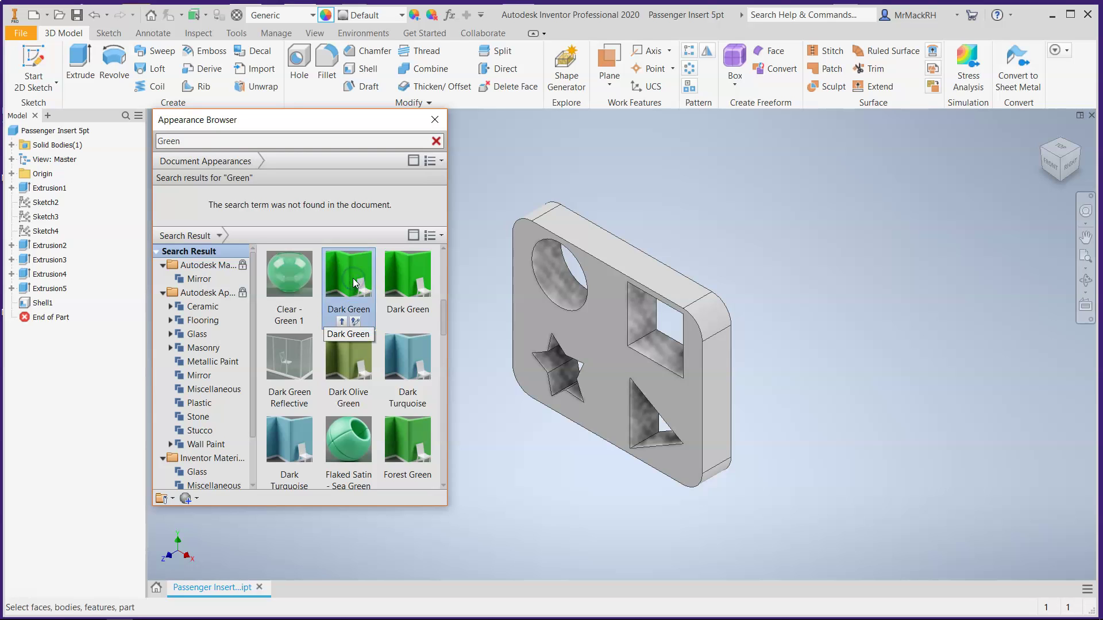
{"action": "left_click", "coordinate": [354, 283]}
{"action": "left_click_drag", "start_coordinate": [356, 283], "coordinate": [231, 201]}
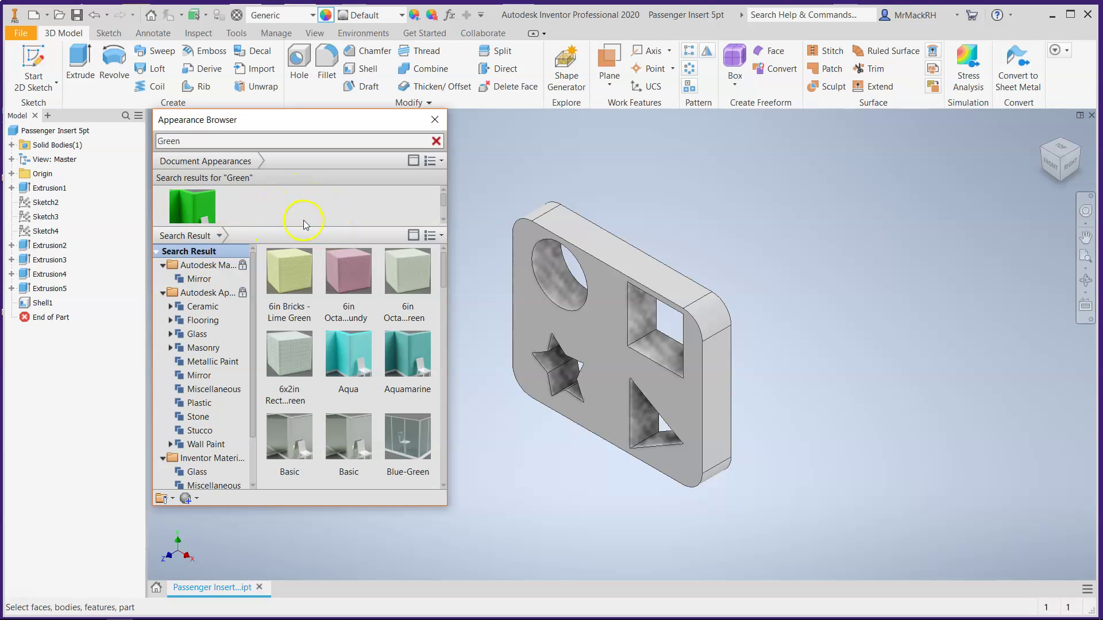
Apply the Dark Green document appearance to the whole Passenger Insert 5pt part and close the Appearance Browser.
{"action": "left_click", "coordinate": [24, 134]}
{"action": "left_click_drag", "start_coordinate": [192, 206], "coordinate": [622, 421]}
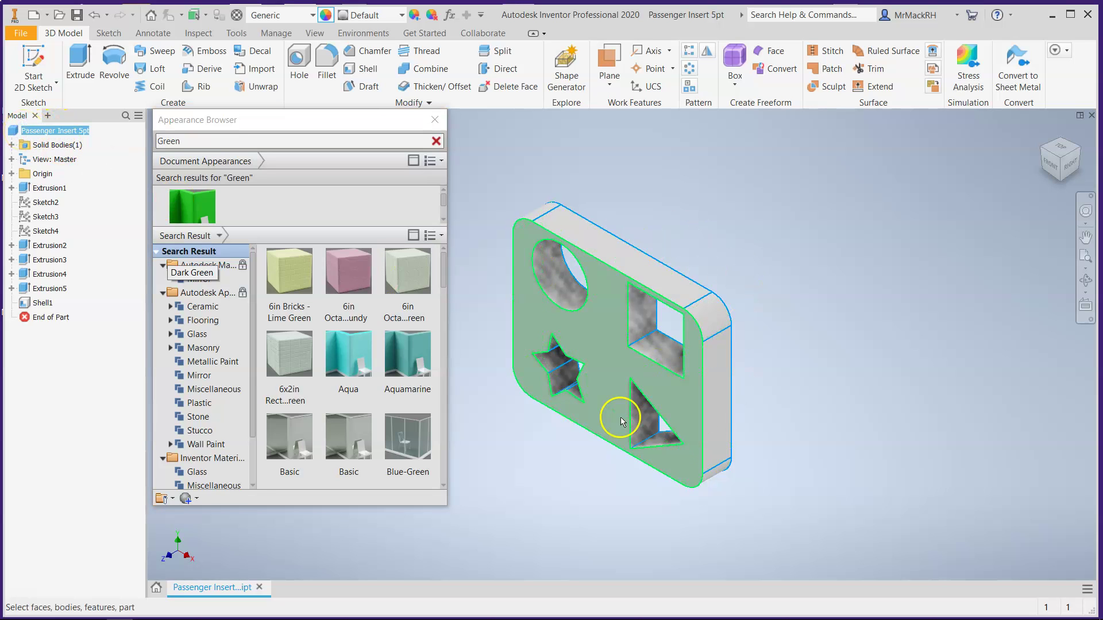
{"action": "left_click", "coordinate": [214, 211]}
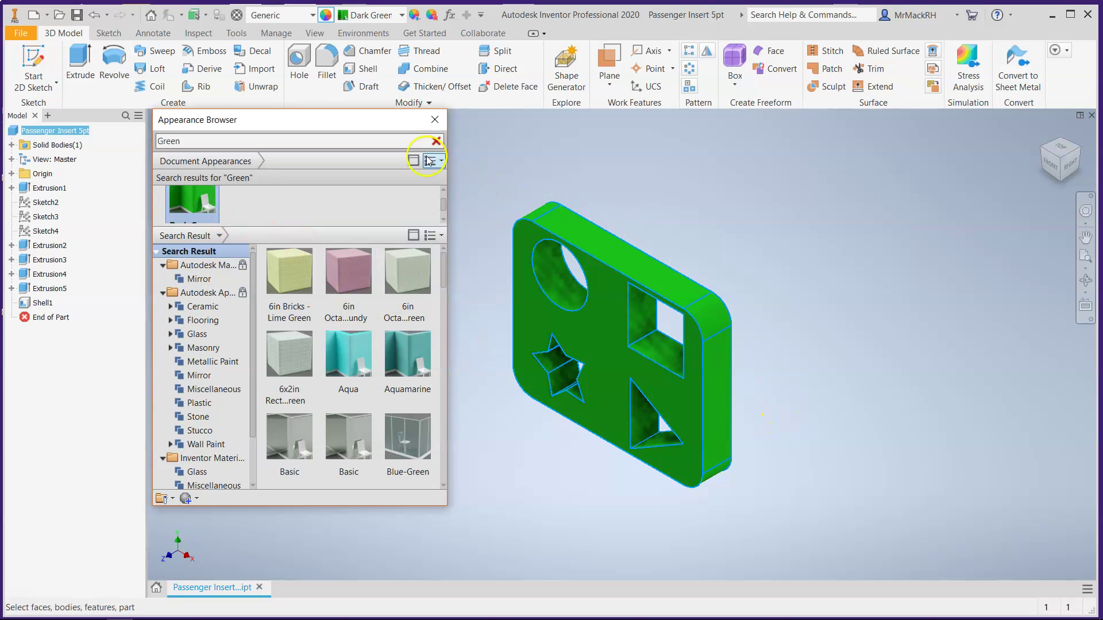
{"action": "left_click", "coordinate": [435, 119]}
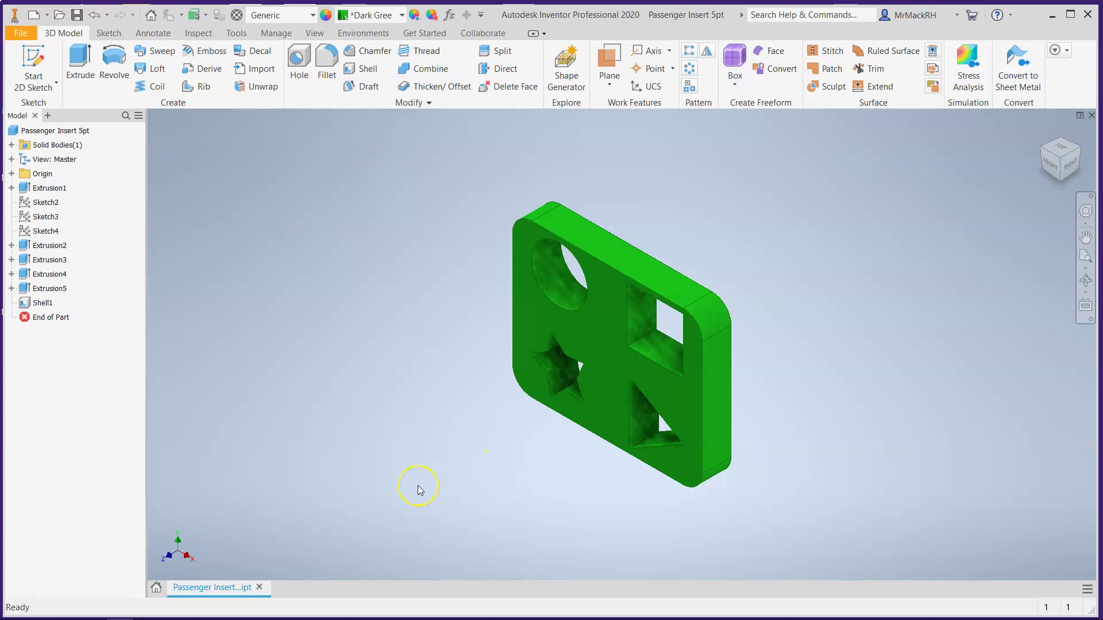
Save the part as Passenger Insert 5pt in the 2020 Automoblox folder, replacing the existing file.
{"action": "left_click", "coordinate": [53, 130]}
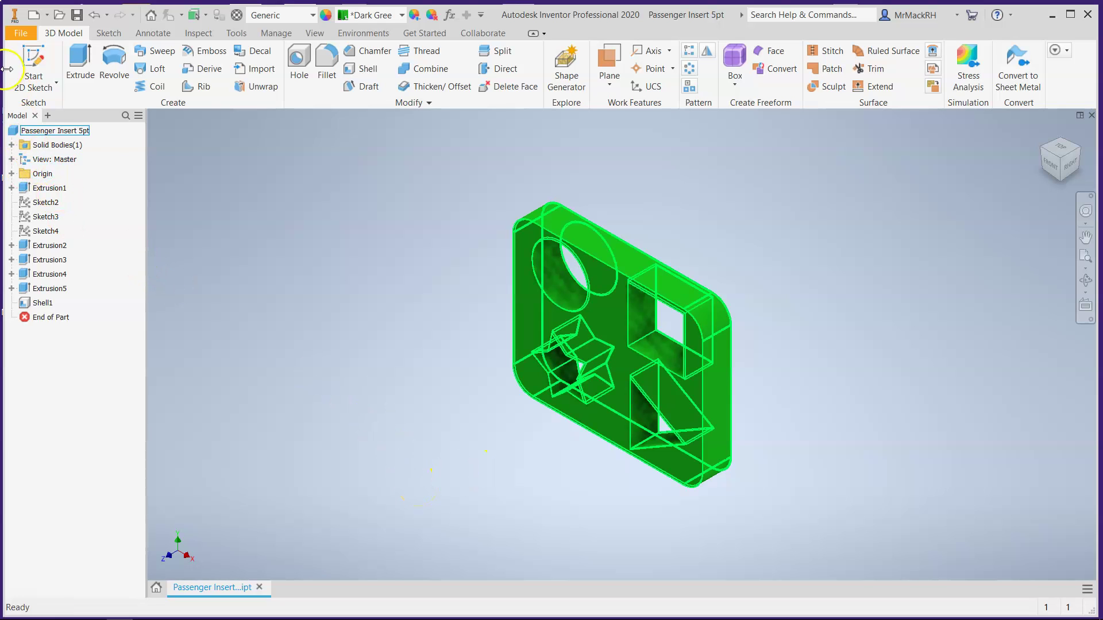
{"action": "left_click", "coordinate": [21, 35]}
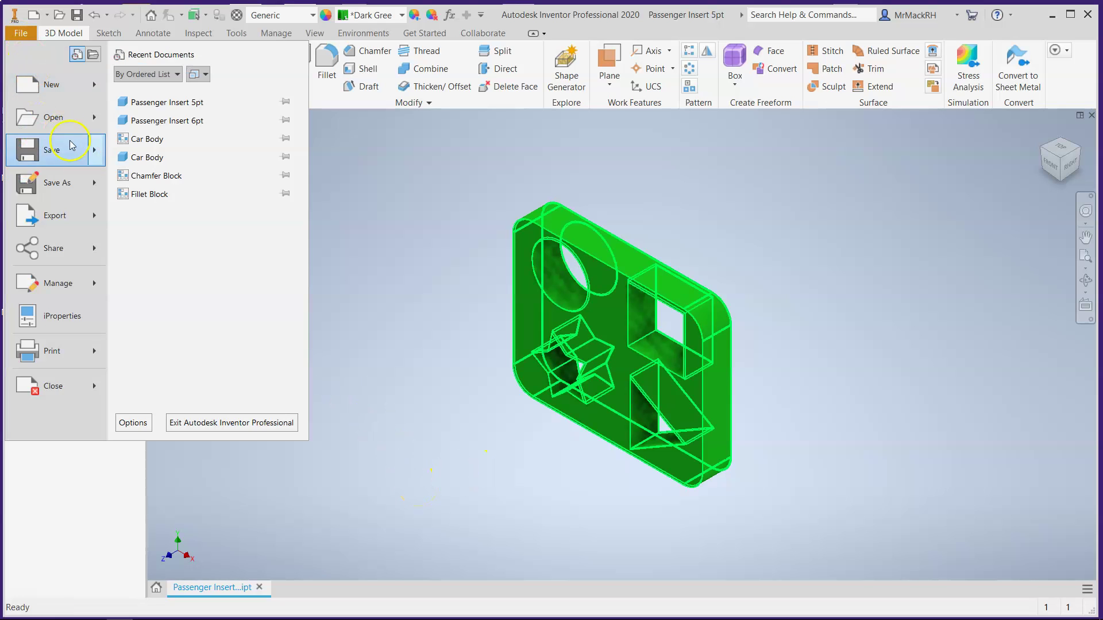
{"action": "left_click", "coordinate": [89, 183]}
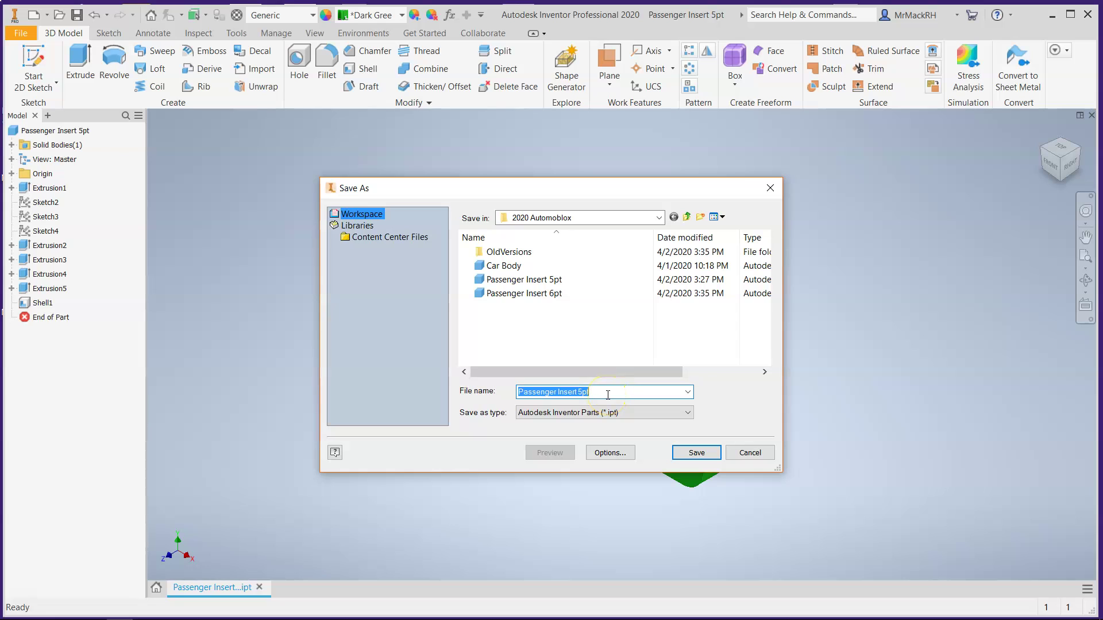
{"action": "left_click", "coordinate": [693, 453]}
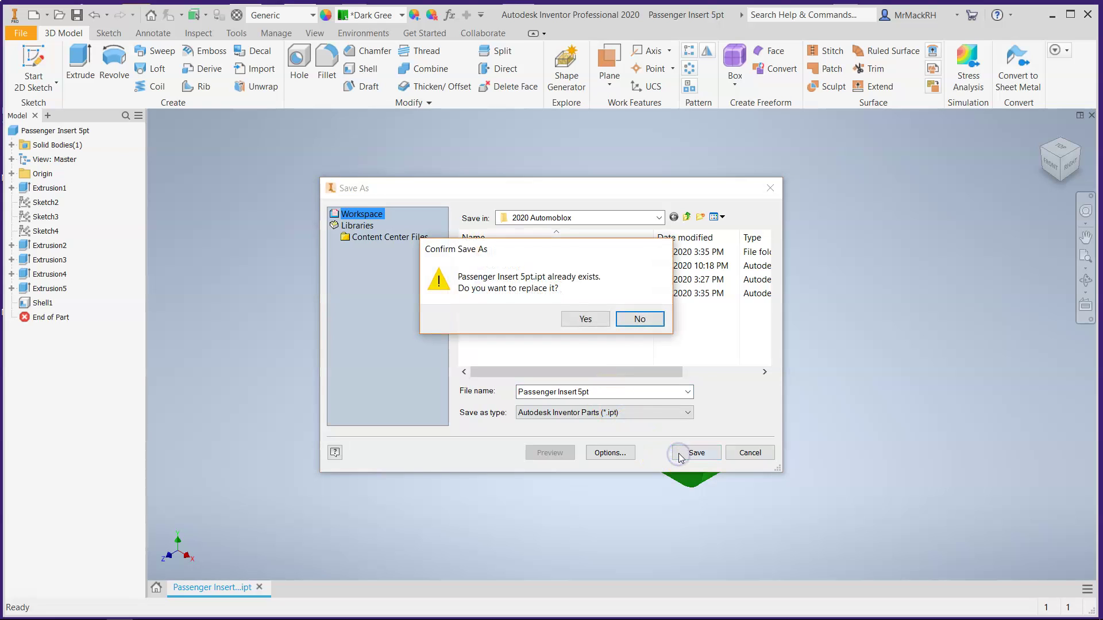
{"action": "left_click", "coordinate": [584, 319]}
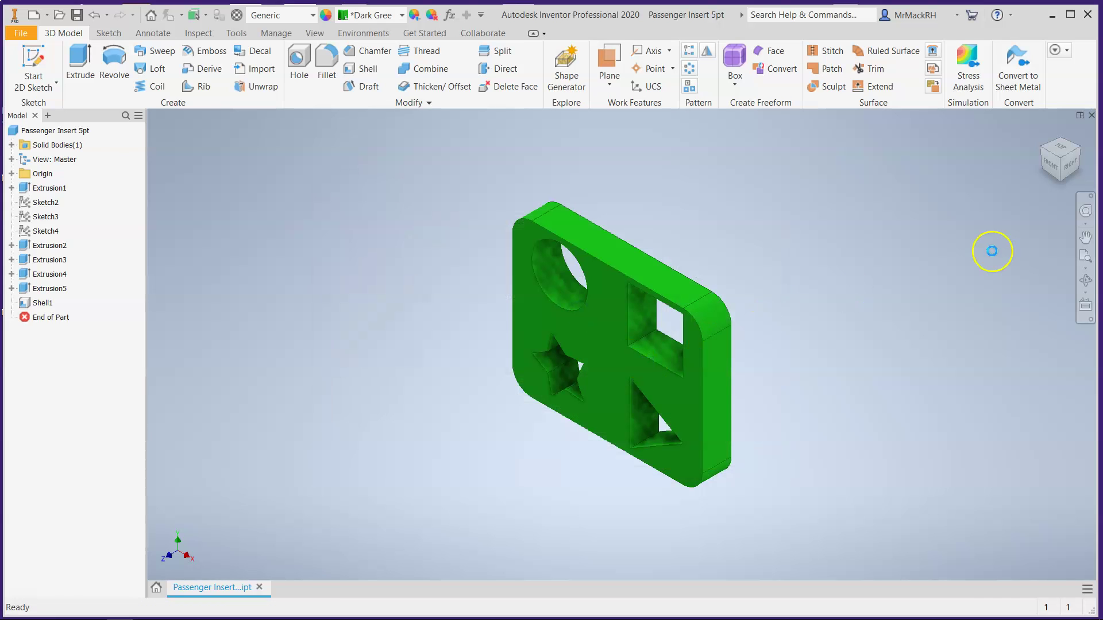